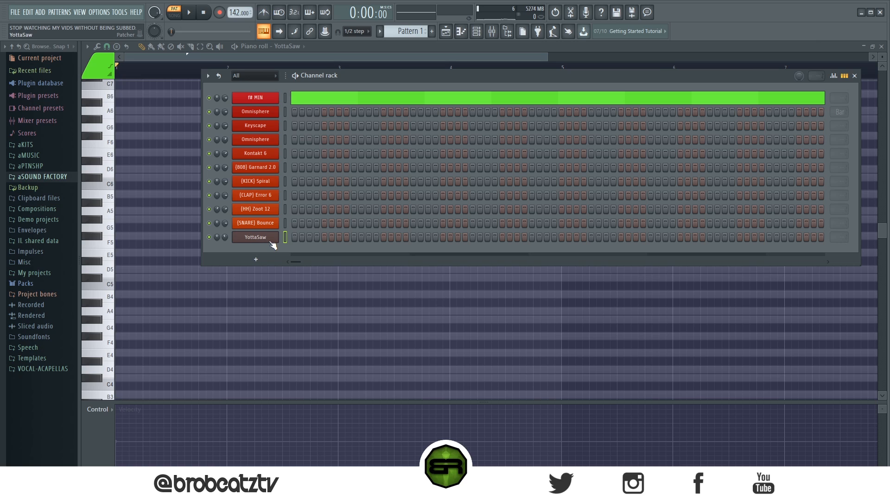
{"action": "key", "text": "F6"}
{"action": "left_click", "coordinate": [127, 261]}
{"action": "left_click", "coordinate": [201, 294]}
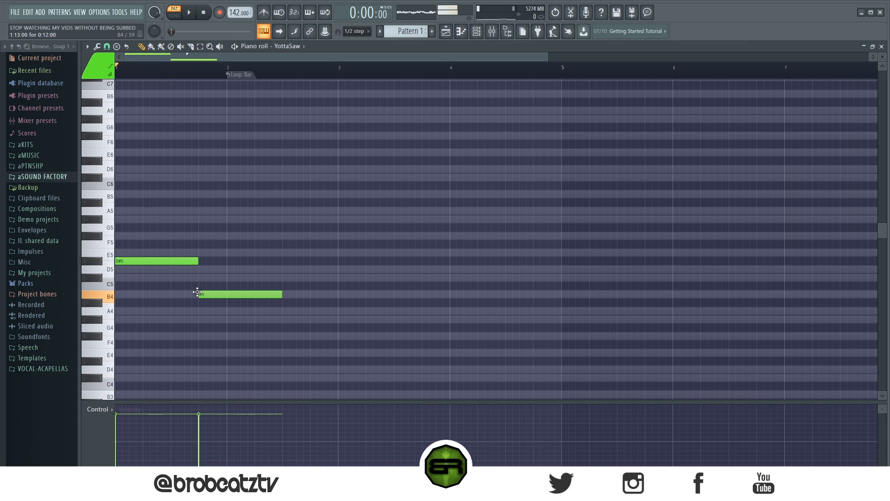
{"action": "left_click", "coordinate": [286, 319]}
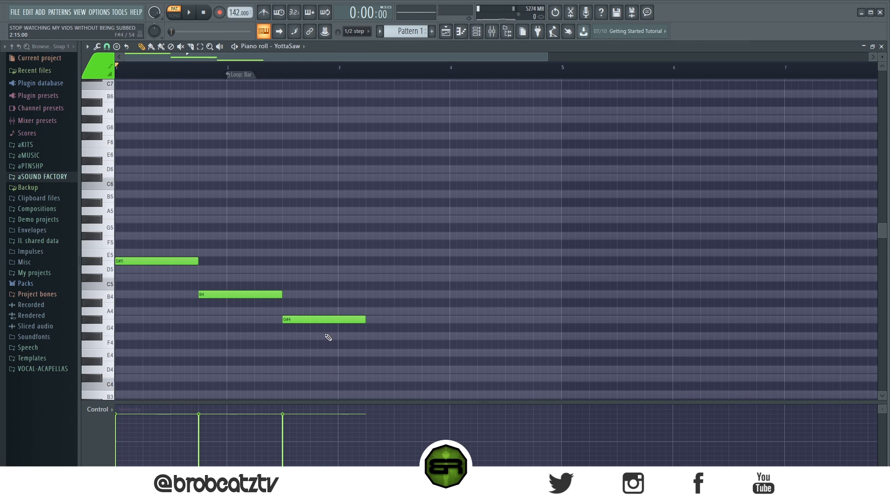
{"action": "right_click", "coordinate": [320, 319]}
{"action": "right_click", "coordinate": [248, 294]}
{"action": "right_click", "coordinate": [159, 261]}
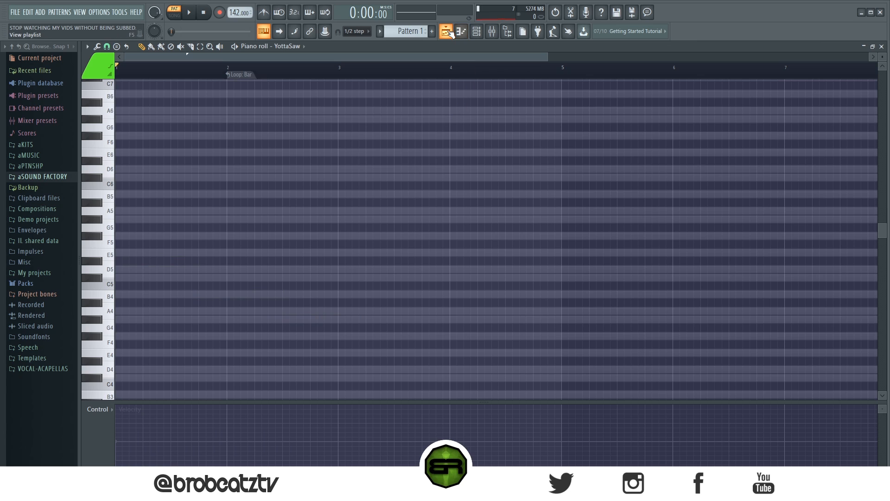
- Open the YottaSaw channel from the channel rack and display its Patcher module map
{"action": "left_click", "coordinate": [448, 31]}
{"action": "left_click", "coordinate": [476, 31]}
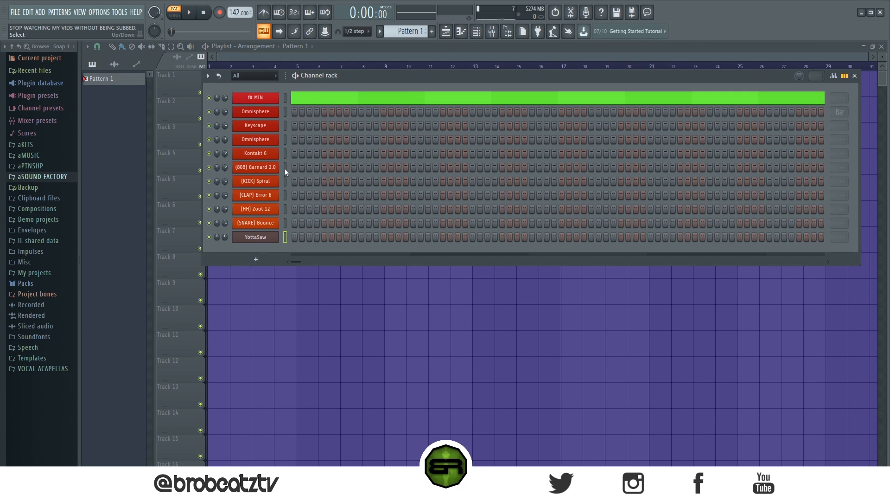
{"action": "left_click", "coordinate": [270, 237]}
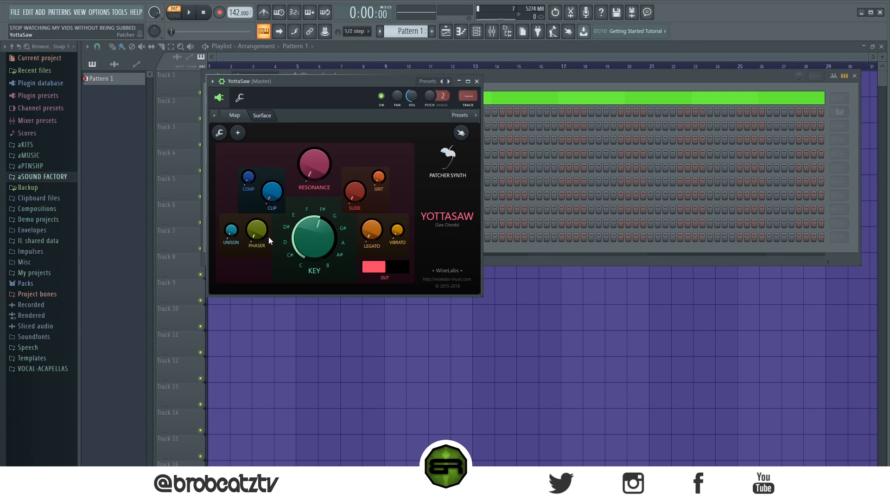
{"action": "left_click", "coordinate": [235, 116]}
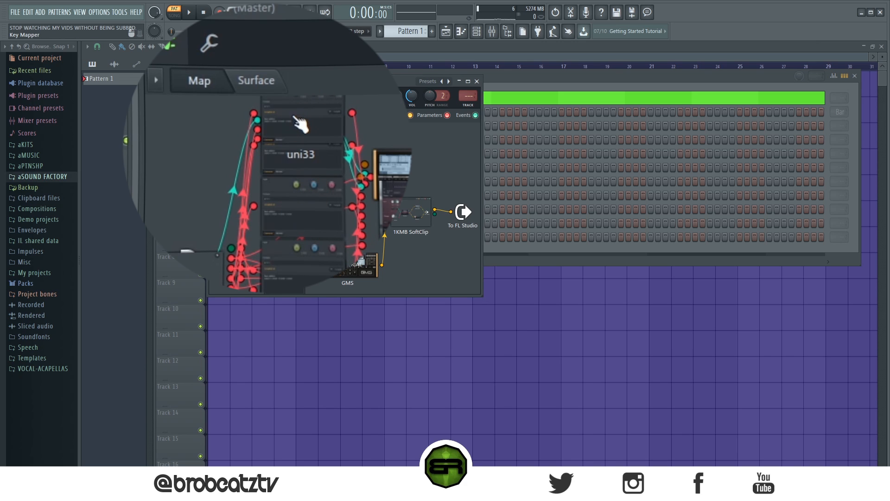
- Move the upper Key Mapper clear of the stacked modules and route its voice output to To FL Studio on MIDI port 1
{"action": "left_click_drag", "start_coordinate": [297, 129], "coordinate": [183, 129]}
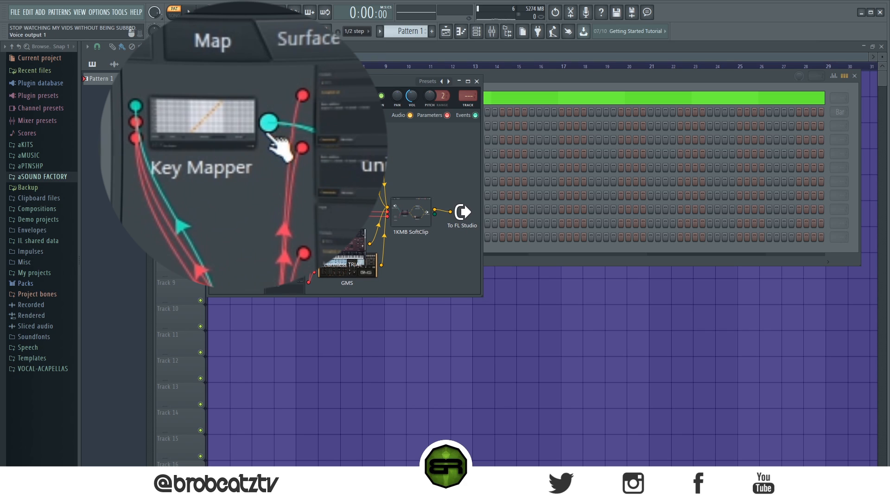
{"action": "left_click_drag", "start_coordinate": [269, 124], "coordinate": [414, 196]}
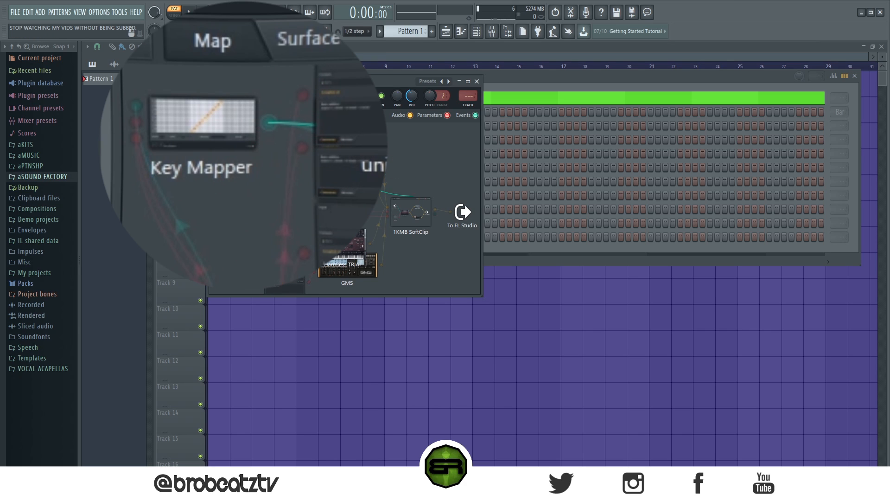
{"action": "left_click_drag", "start_coordinate": [445, 171], "coordinate": [460, 210]}
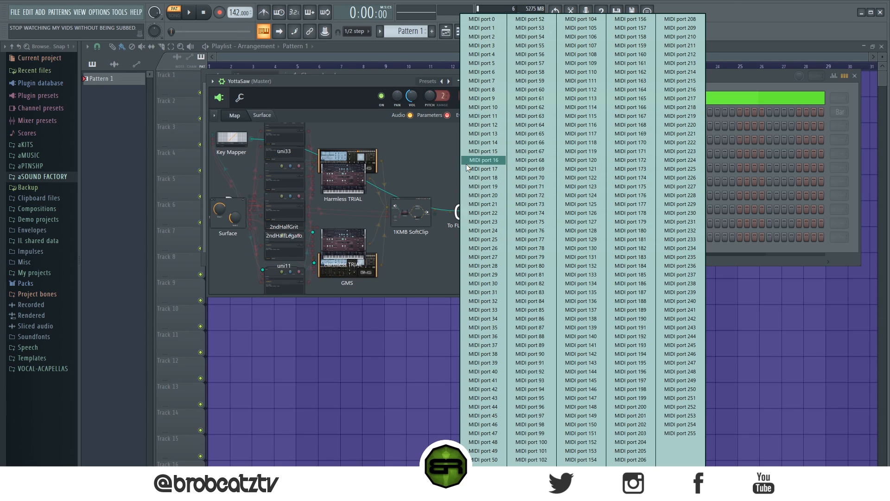
{"action": "left_click", "coordinate": [477, 28]}
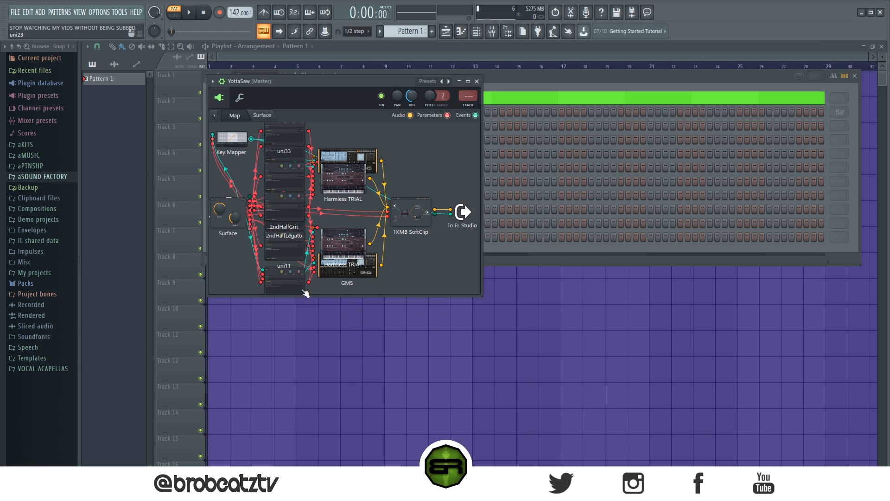
- Move the lower Key Mapper clear of the stacked modules, route its voice output to To FL Studio, and close YottaSaw
{"action": "left_click", "coordinate": [341, 275]}
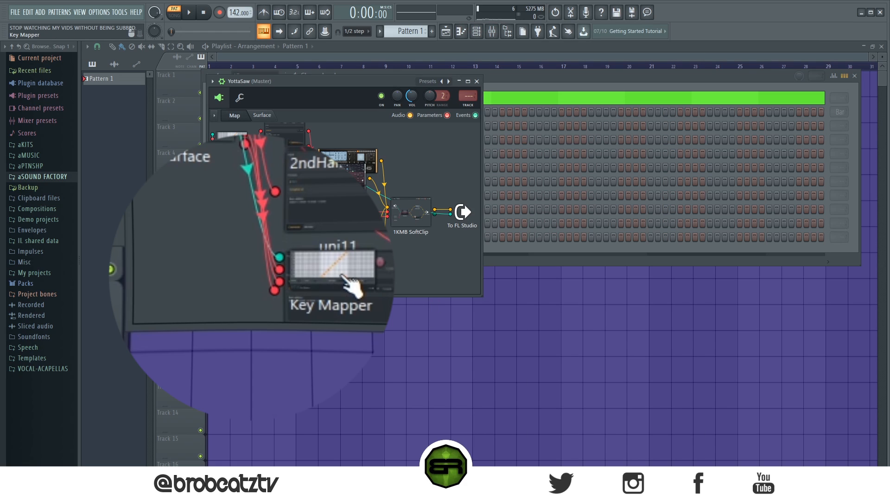
{"action": "left_click_drag", "start_coordinate": [317, 306], "coordinate": [181, 306]}
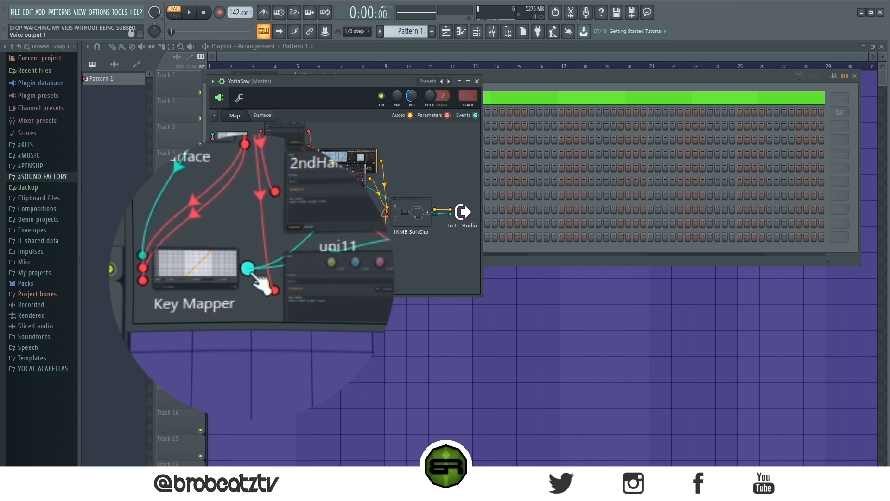
{"action": "left_click_drag", "start_coordinate": [251, 271], "coordinate": [462, 214]}
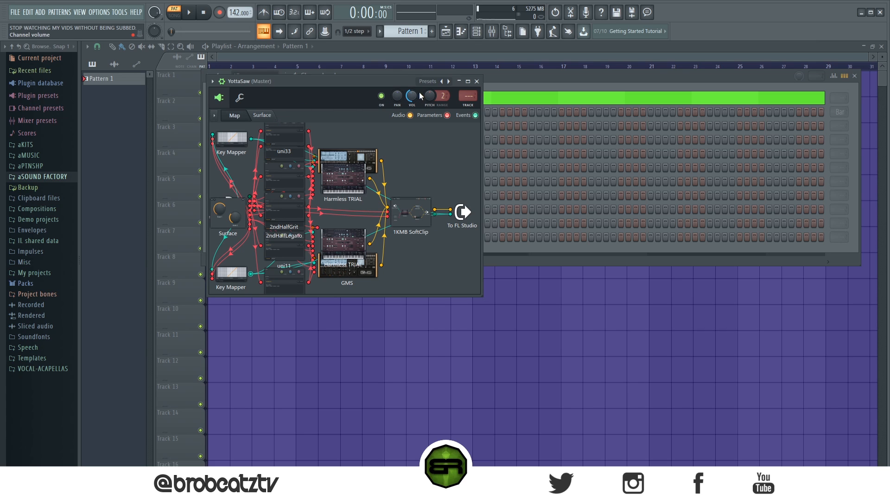
{"action": "left_click", "coordinate": [476, 81]}
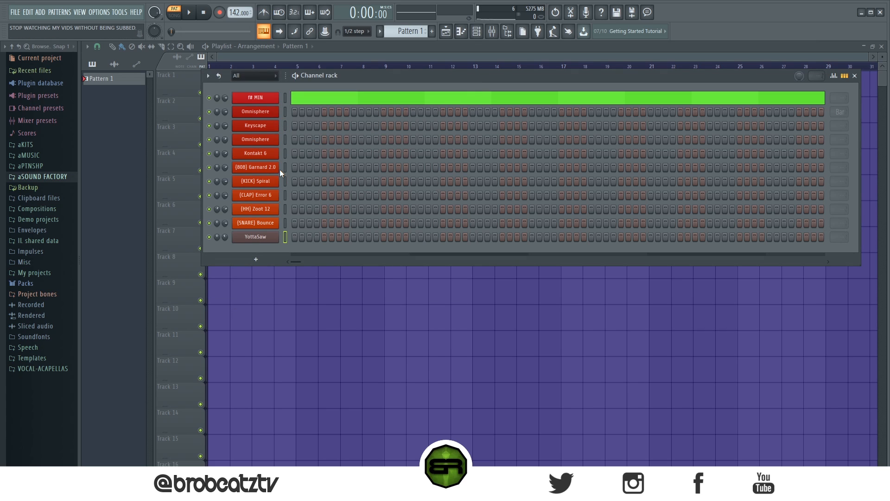
- Test YottaSaw with a few keyboard notes and open its piano roll
{"action": "key", "text": "x"}
{"action": "key", "text": "z"}
{"action": "key", "text": "z"}
{"action": "right_click", "coordinate": [262, 240]}
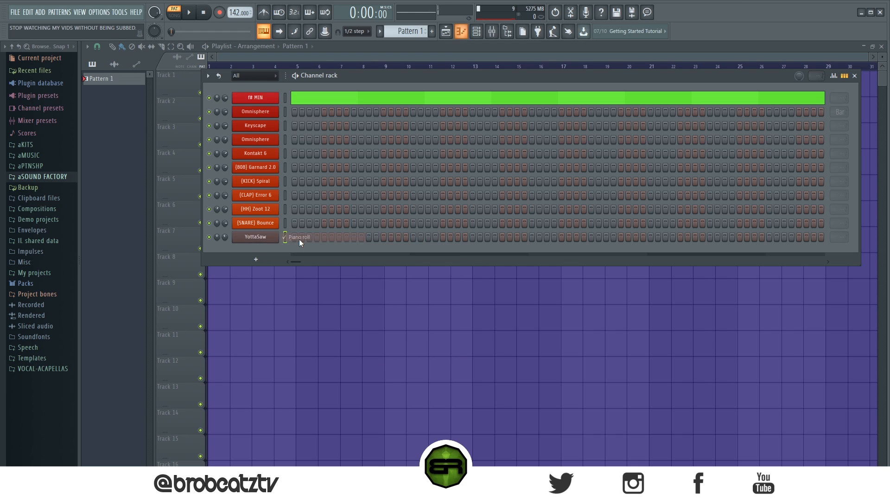
{"action": "left_click", "coordinate": [317, 237]}
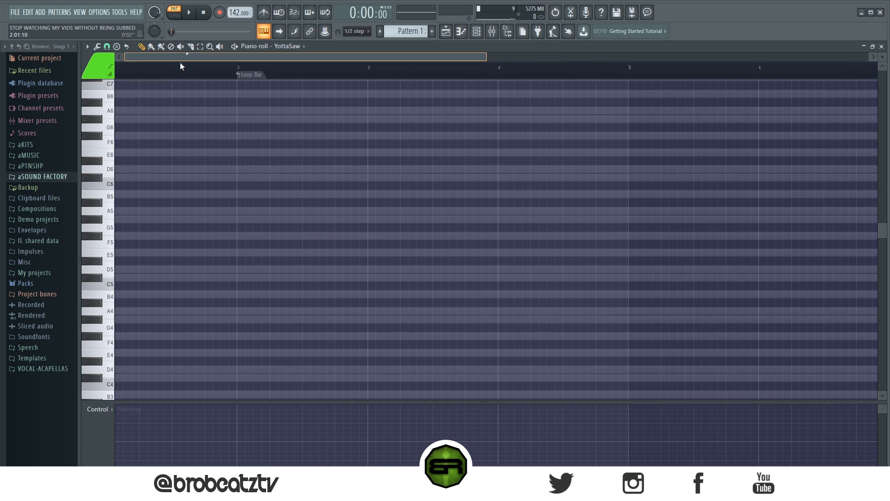
- Audition keys around G5, place a G5 note lasting 0:12:00 at the start of bar 1, and play it back
{"action": "left_click", "coordinate": [108, 233]}
{"action": "left_click", "coordinate": [107, 213]}
{"action": "left_click", "coordinate": [95, 219]}
{"action": "left_click", "coordinate": [102, 230]}
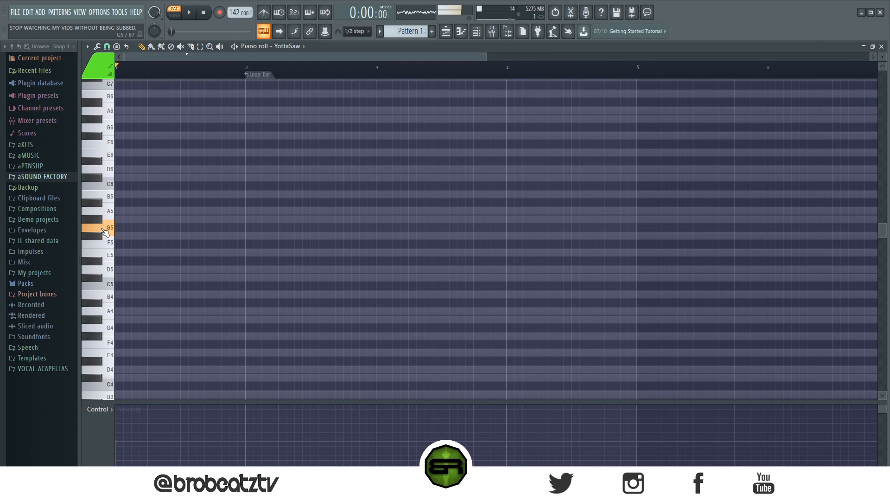
{"action": "left_click_drag", "start_coordinate": [128, 228], "coordinate": [119, 228]}
{"action": "key", "text": "space"}
{"action": "key", "text": "space"}
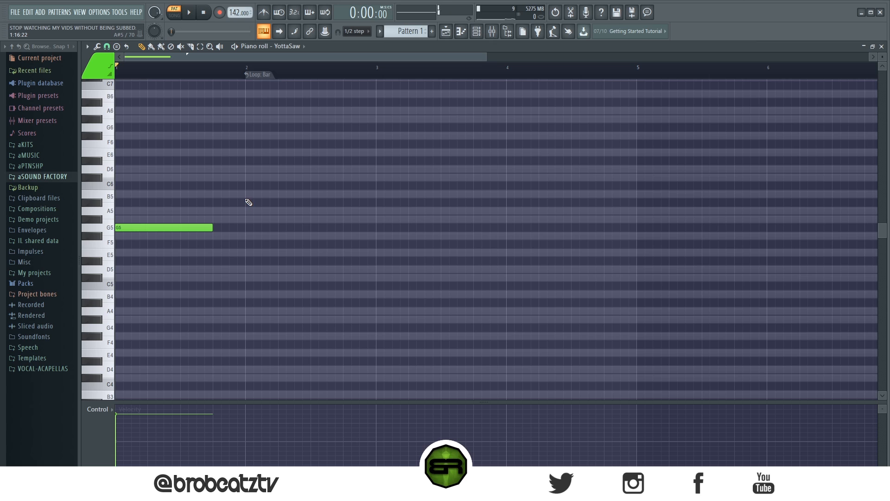
- Hide the piano roll's black and white key row shading and play the G5 note
{"action": "key", "text": "ctrl+h"}
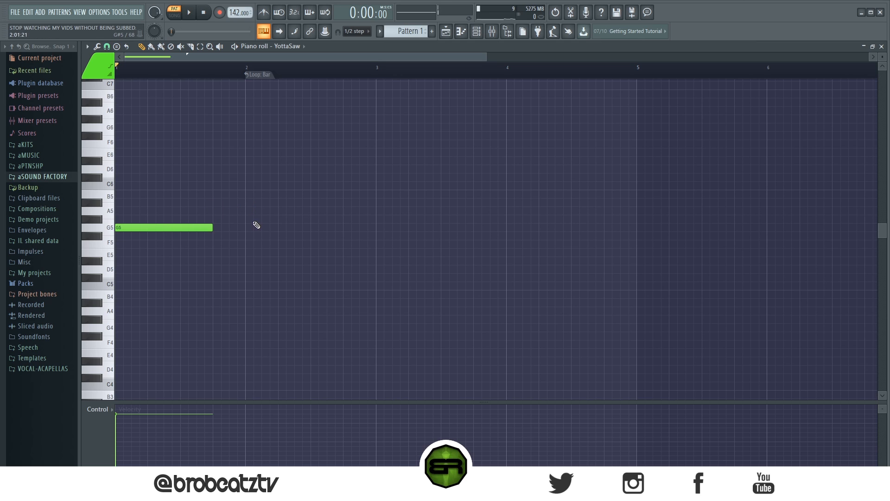
{"action": "key", "text": "space"}
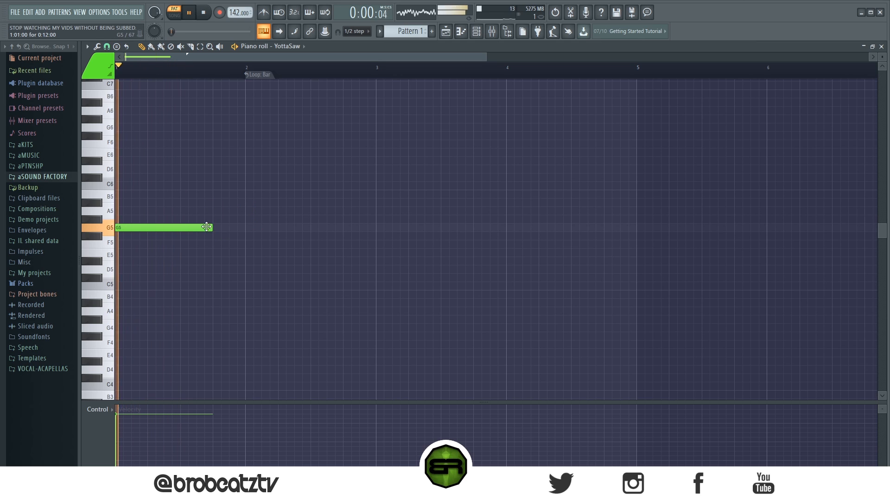
{"action": "key", "text": "space"}
- Add an E5 note directly after the G5 note, extend it to the start of bar 3, and play both notes
{"action": "left_click", "coordinate": [112, 255]}
{"action": "left_click", "coordinate": [113, 257]}
{"action": "key", "text": "space"}
{"action": "left_click", "coordinate": [215, 253]}
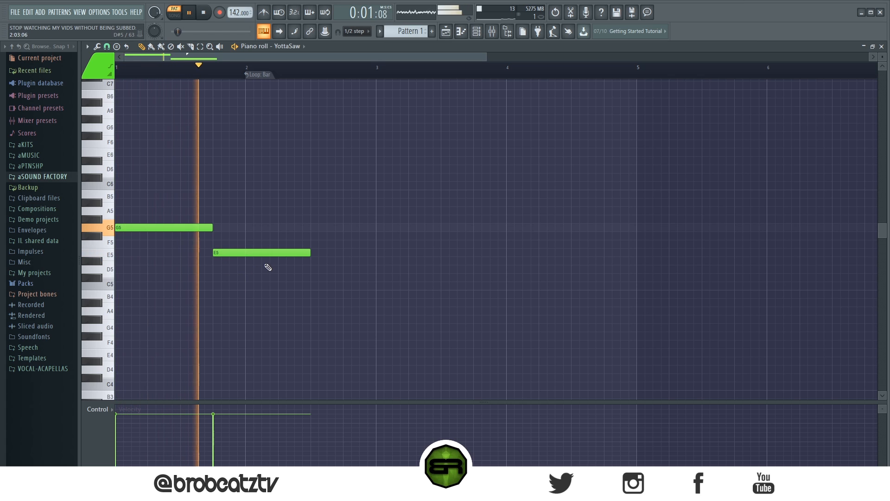
{"action": "key", "text": "space"}
{"action": "left_click_drag", "start_coordinate": [307, 256], "coordinate": [371, 264]}
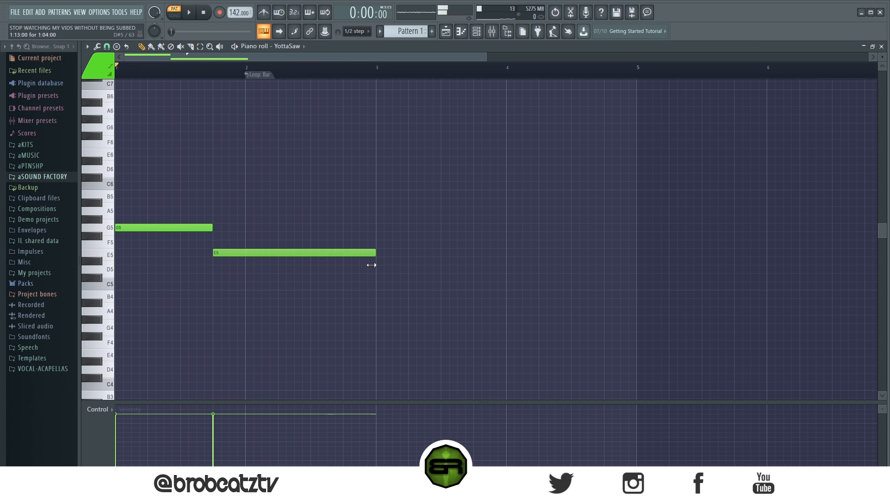
{"action": "scroll", "coordinate": [261, 82], "scroll_direction": "down", "scroll_amount": 1}
{"action": "key", "text": "space"}
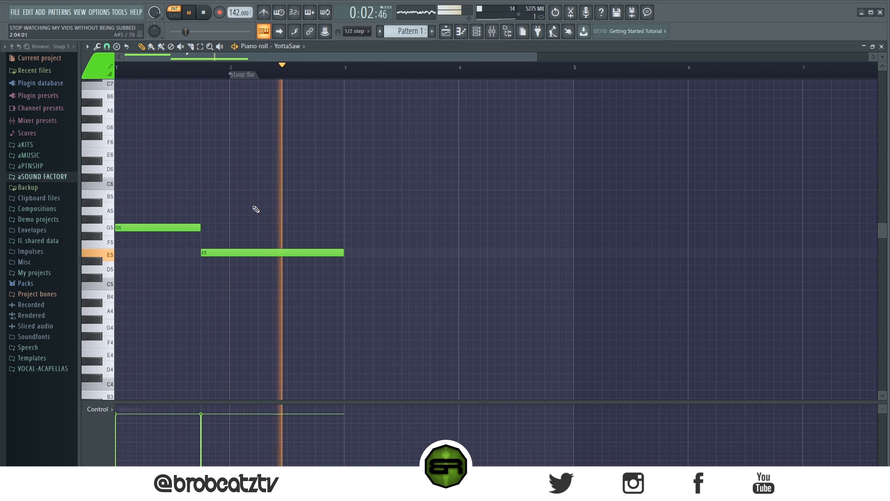
{"action": "key", "text": "space"}
- Add an A#5 note at the start of bar 3 and shorten it to match the first note's length
{"action": "left_click", "coordinate": [102, 205]}
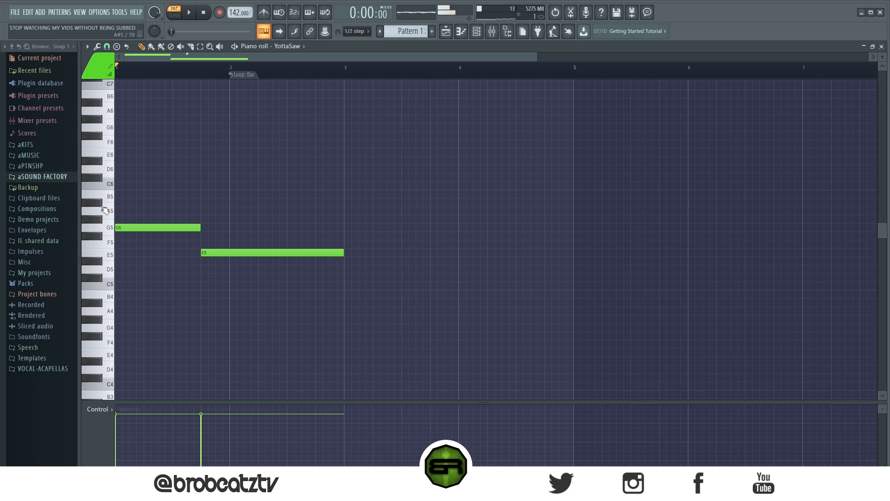
{"action": "left_click", "coordinate": [344, 203]}
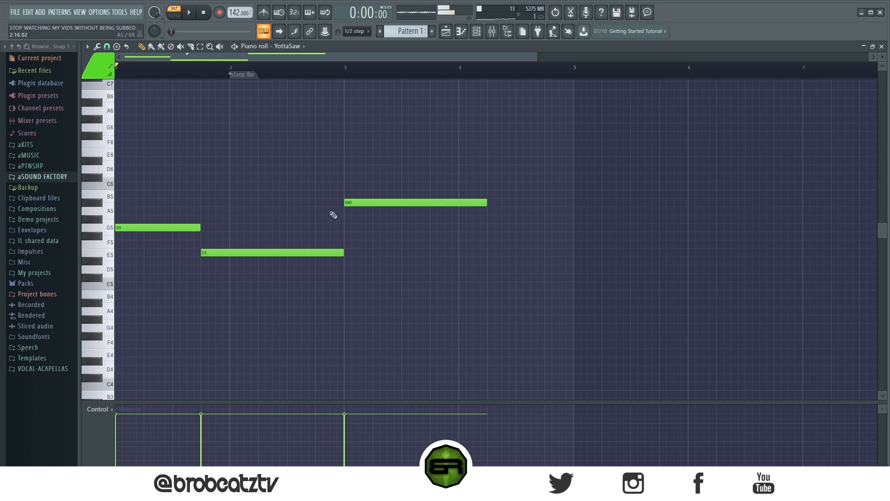
{"action": "left_click", "coordinate": [97, 264]}
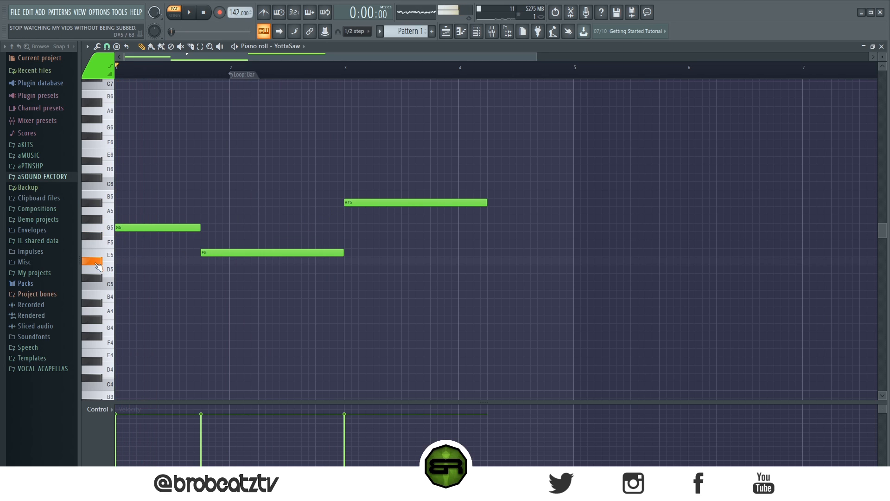
{"action": "left_click_drag", "start_coordinate": [487, 203], "coordinate": [429, 204]}
- Add a D#5 note directly after the A#5 note, extend it to the start of bar 5, and play the sequence
{"action": "left_click", "coordinate": [424, 261]}
{"action": "key", "text": "space"}
{"action": "left_click_drag", "start_coordinate": [442, 261], "coordinate": [449, 263]}
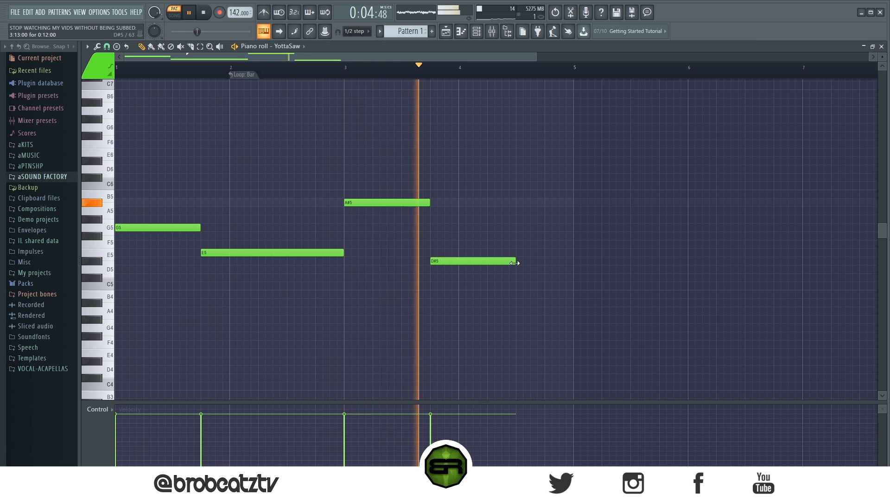
{"action": "left_click_drag", "start_coordinate": [516, 261], "coordinate": [570, 270]}
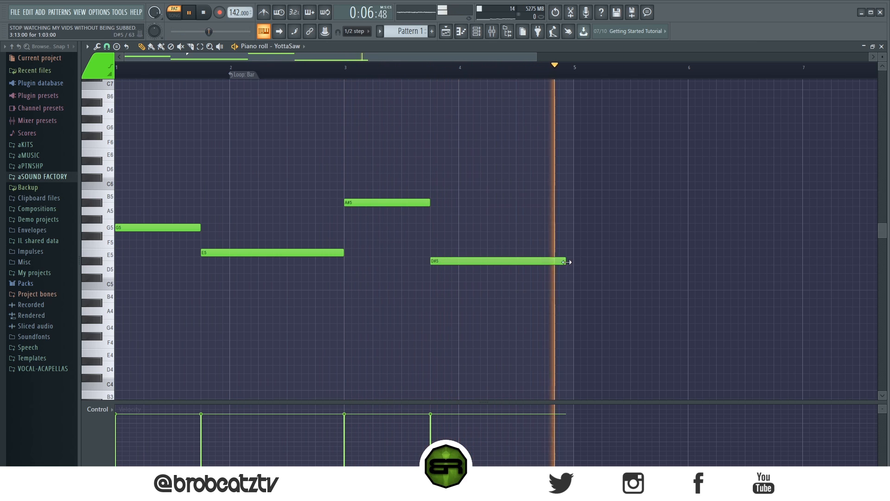
{"action": "key", "text": "space"}
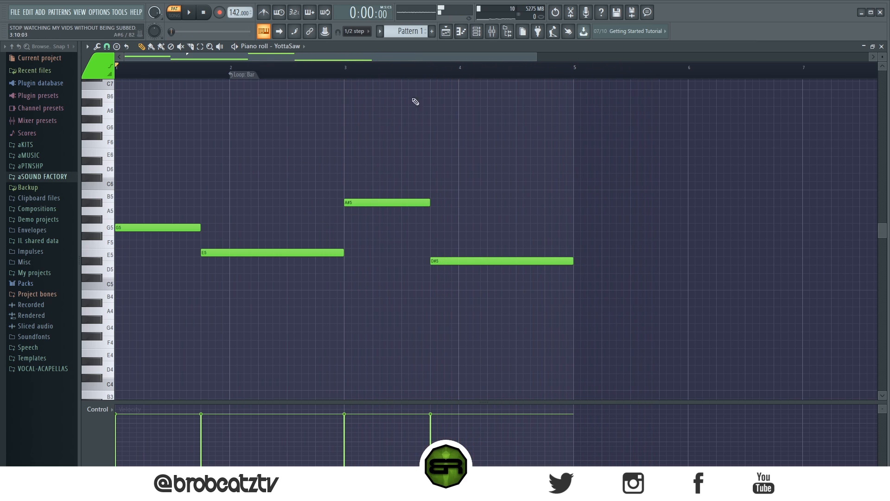
- Burn YottaSaw's MIDI to a new pattern, disabling the channel's arpeggiator, swing mix and echo feedback, and review the resulting notes
{"action": "left_click", "coordinate": [445, 34]}
{"action": "left_click", "coordinate": [445, 33]}
{"action": "left_click", "coordinate": [447, 32]}
{"action": "left_click", "coordinate": [477, 32]}
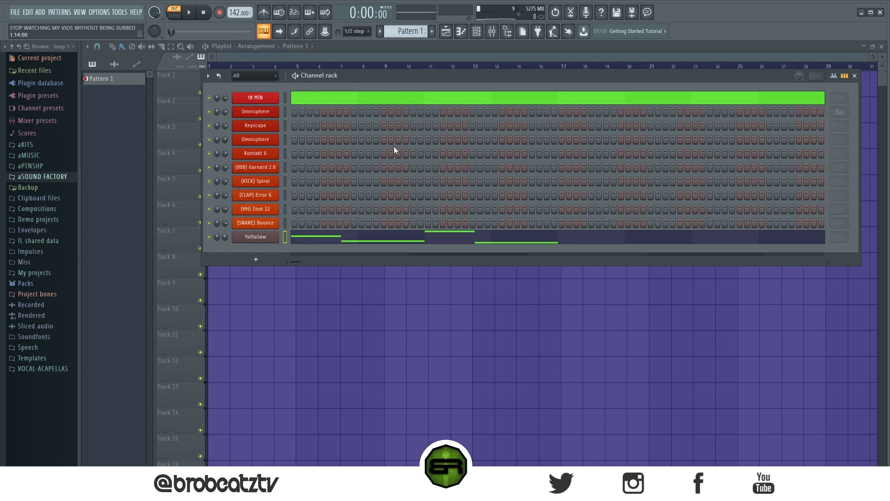
{"action": "right_click", "coordinate": [256, 241]}
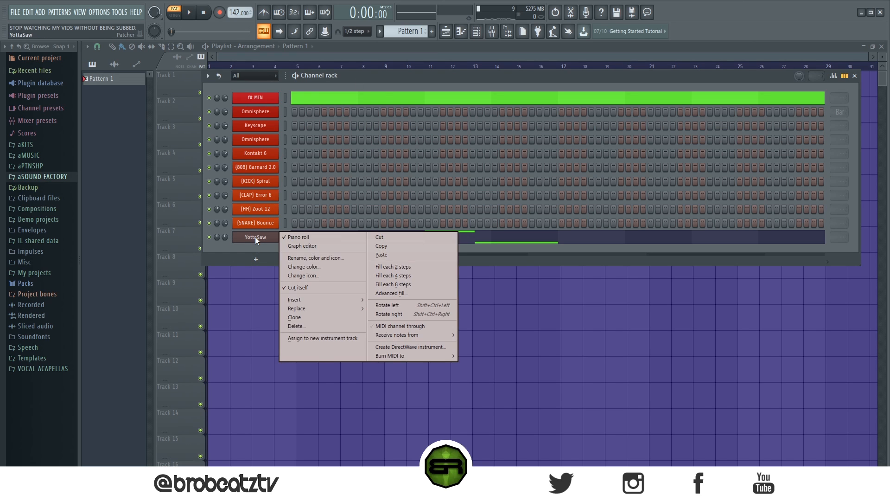
{"action": "mouse_move", "coordinate": [391, 357]}
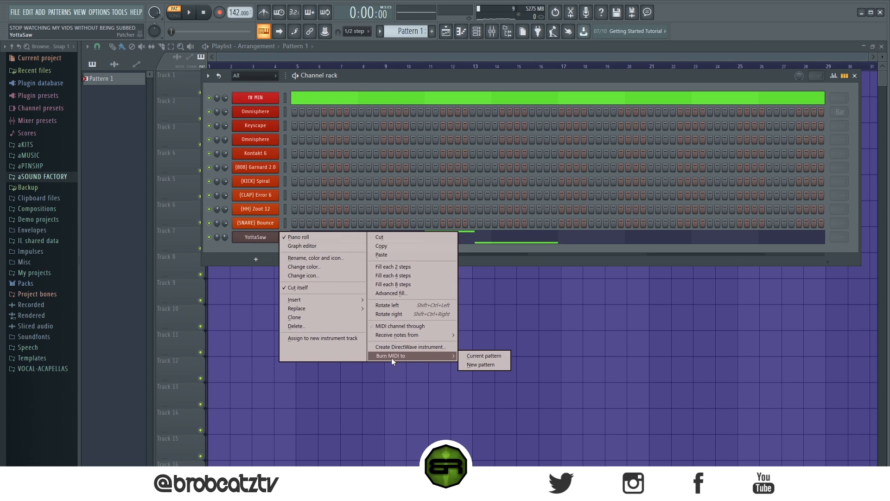
{"action": "left_click", "coordinate": [467, 365]}
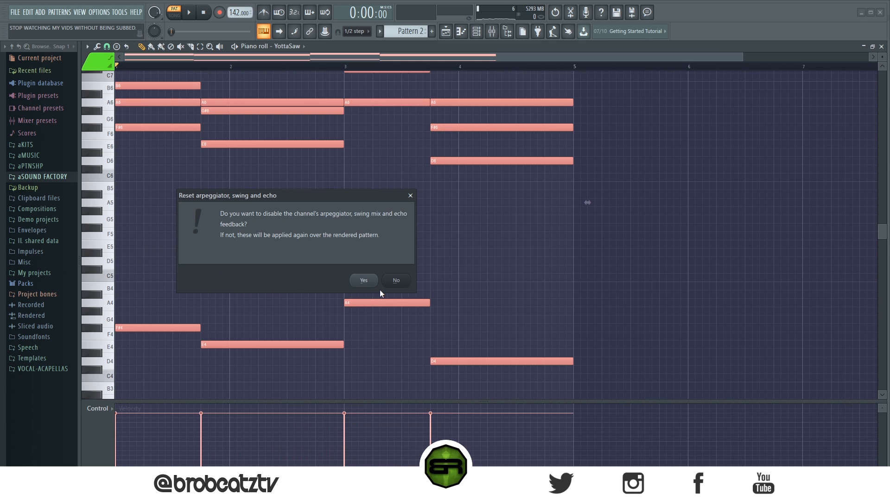
{"action": "left_click", "coordinate": [364, 280]}
{"action": "scroll", "coordinate": [242, 274], "scroll_direction": "up", "scroll_amount": 5}
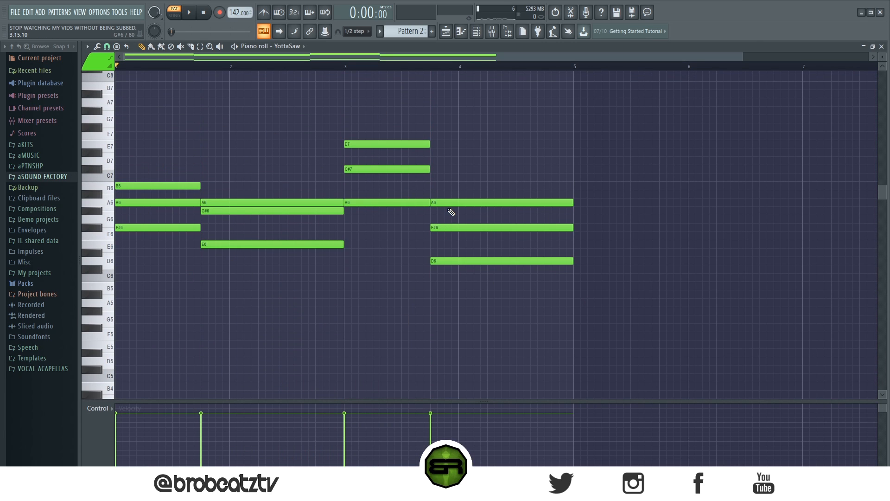
{"action": "scroll", "coordinate": [449, 211], "scroll_direction": "down", "scroll_amount": 6}
{"action": "scroll", "coordinate": [462, 139], "scroll_direction": "up", "scroll_amount": 2}
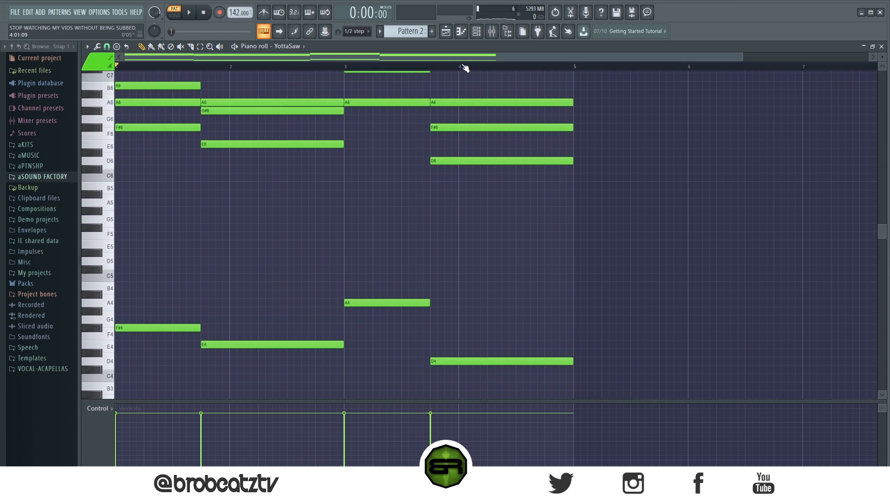
- Cut YottaSaw's burned chord notes from Pattern 2 and paste them into the Keyscape channel in Pattern 1
{"action": "left_click", "coordinate": [476, 32]}
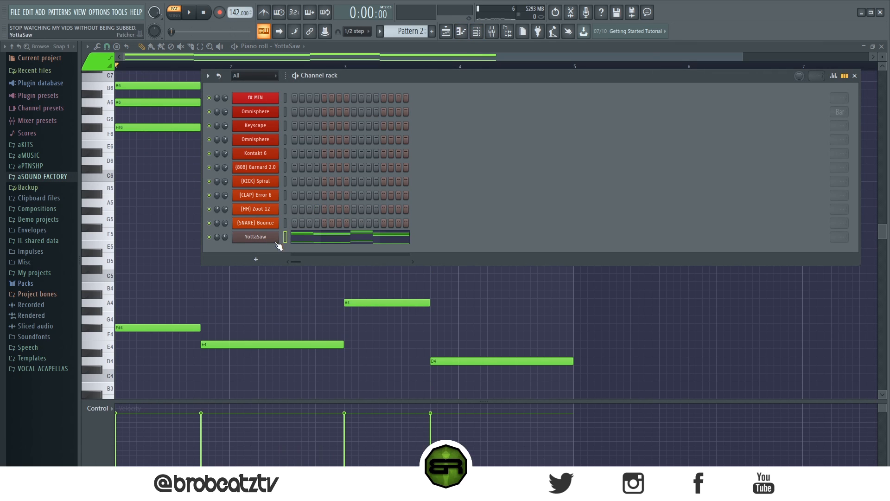
{"action": "right_click", "coordinate": [286, 241]}
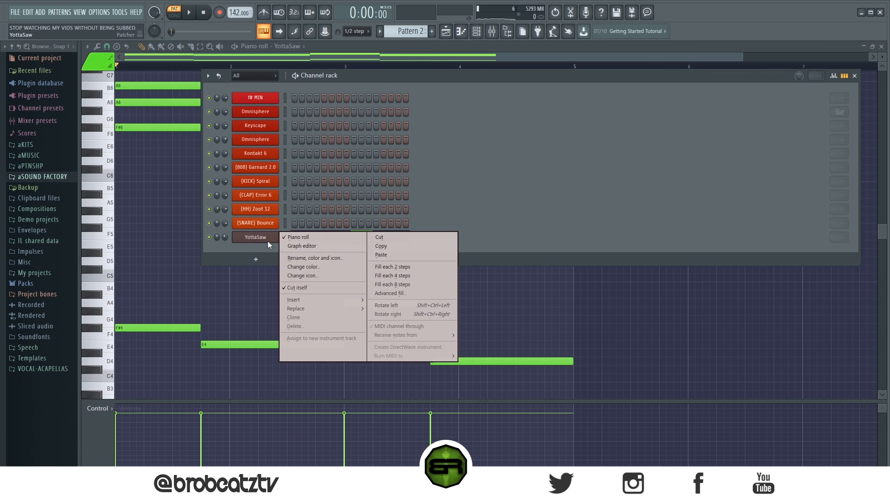
{"action": "left_click", "coordinate": [417, 238]}
{"action": "scroll", "coordinate": [394, 36], "scroll_direction": "up", "scroll_amount": 1}
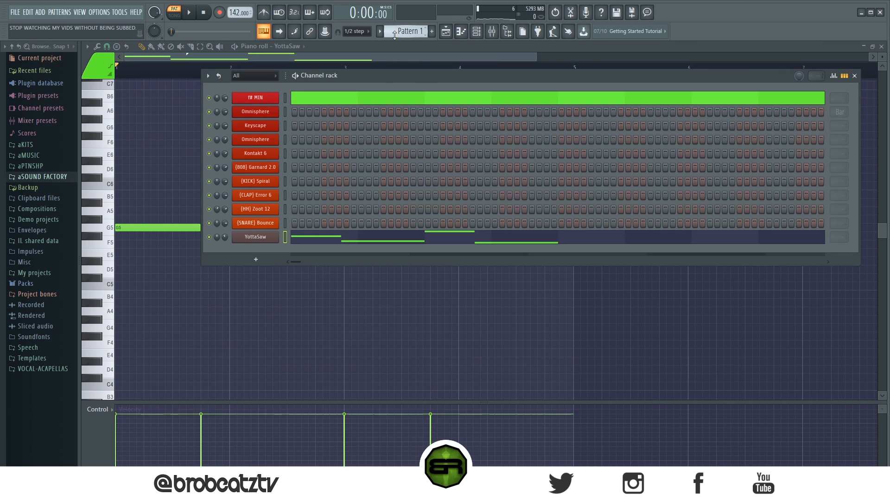
{"action": "right_click", "coordinate": [262, 122]}
{"action": "left_click", "coordinate": [415, 143]}
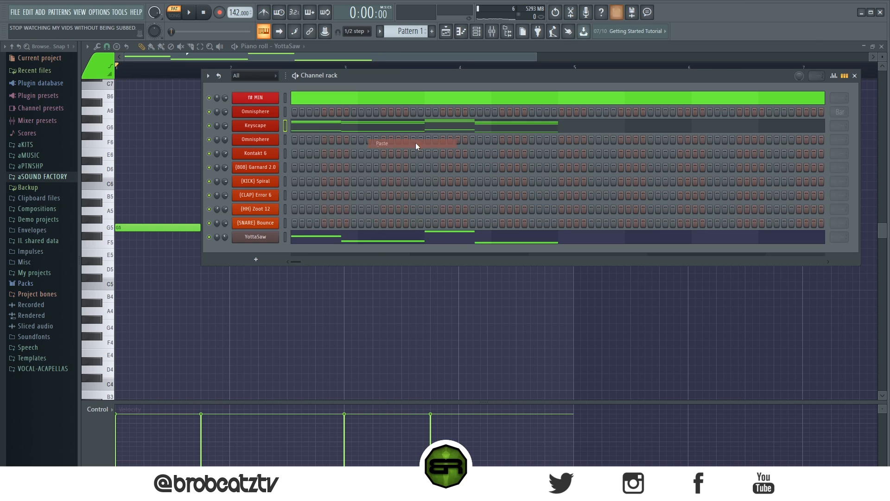
- Mute the YottaSaw channel and play the pasted chords in Keyscape's piano roll
{"action": "right_click", "coordinate": [271, 237]}
{"action": "left_click", "coordinate": [219, 244]}
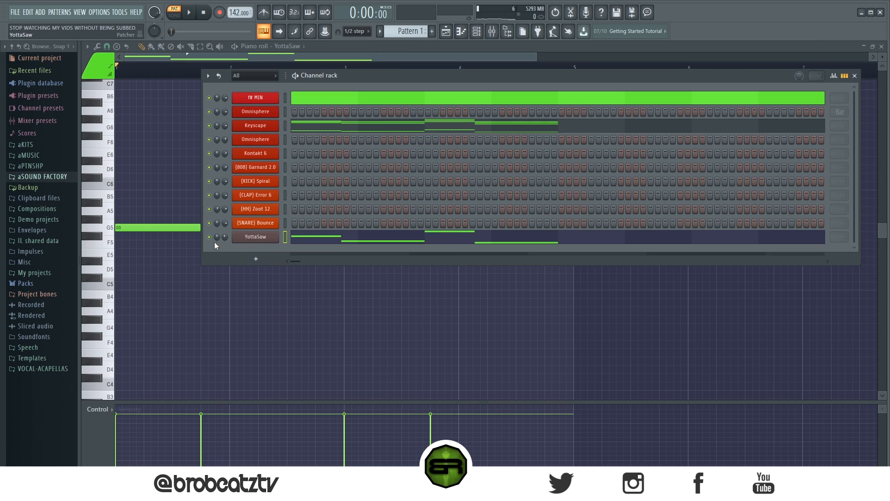
{"action": "left_click", "coordinate": [209, 237]}
{"action": "left_click", "coordinate": [299, 126]}
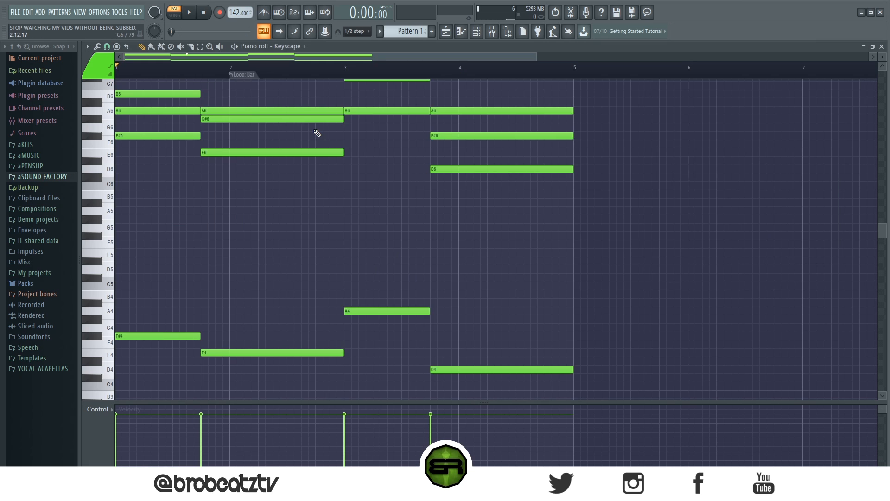
{"action": "scroll", "coordinate": [242, 139], "scroll_direction": "down", "scroll_amount": 2}
{"action": "key", "text": "space"}
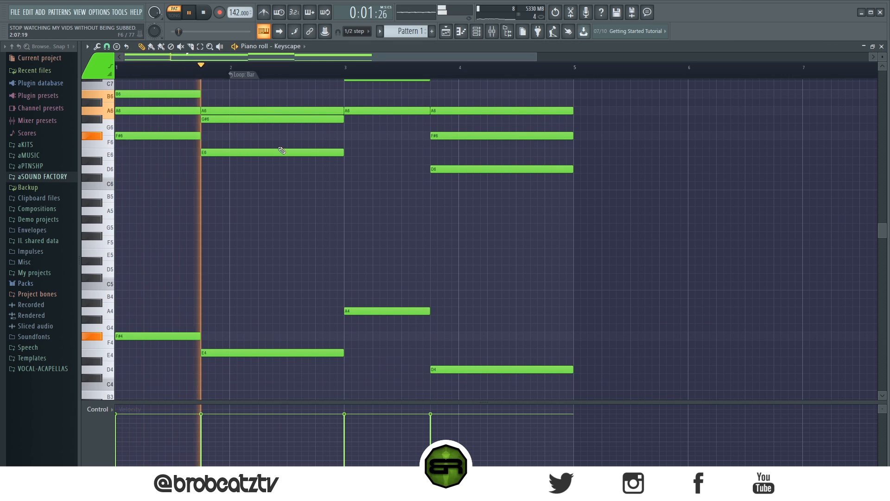
{"action": "scroll", "coordinate": [365, 189], "scroll_direction": "up", "scroll_amount": 5}
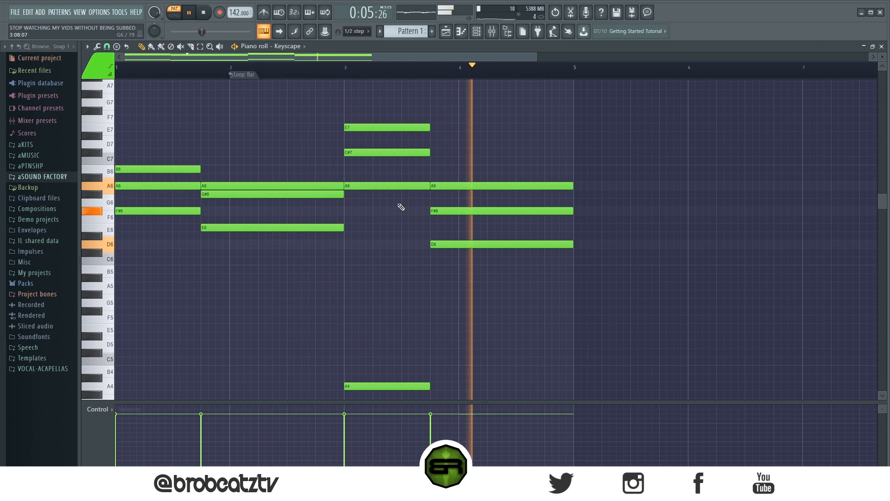
{"action": "key", "text": "space"}
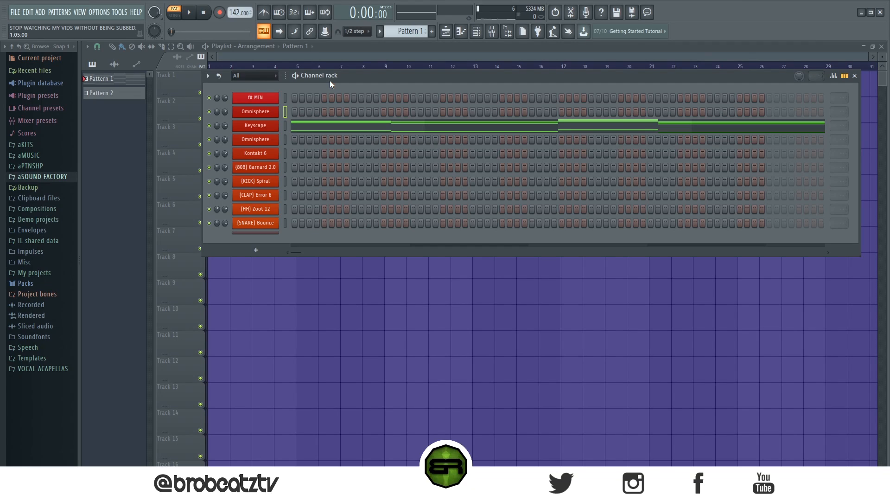
- Examine the instrument patches loaded in the two Omnisphere channels and the Kontakt 6 channel
{"action": "left_click", "coordinate": [271, 112]}
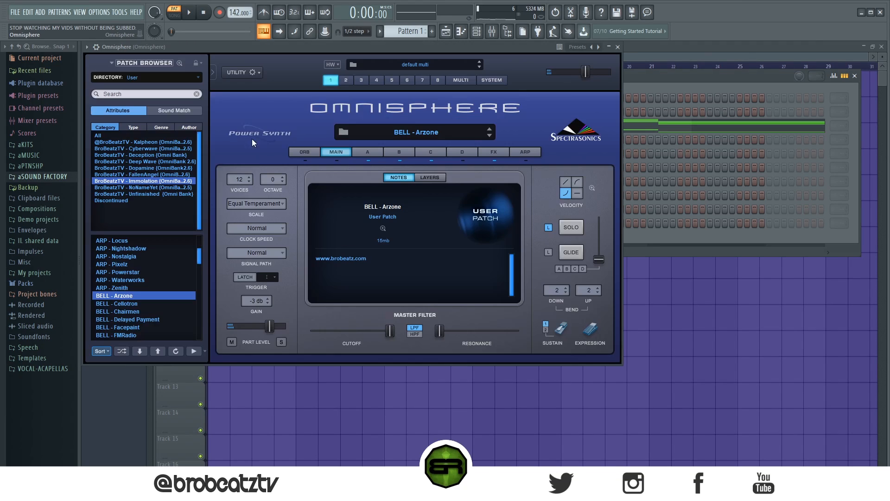
{"action": "left_click", "coordinate": [617, 47]}
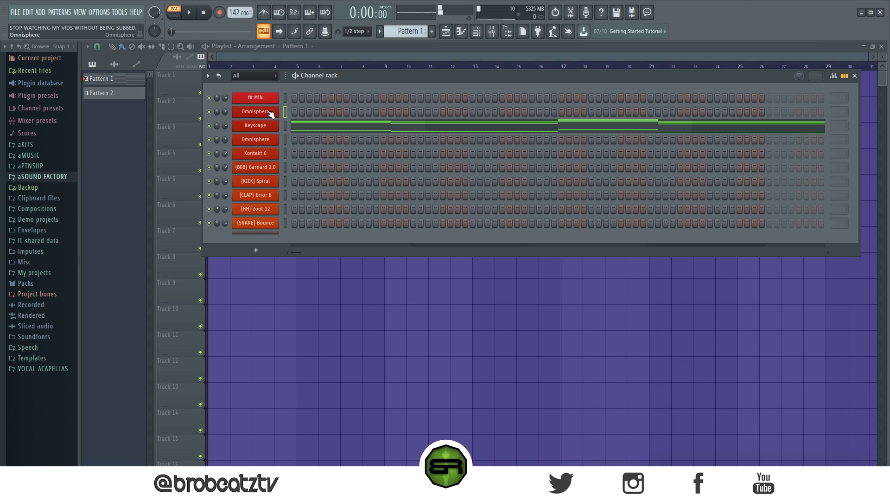
{"action": "left_click", "coordinate": [260, 140]}
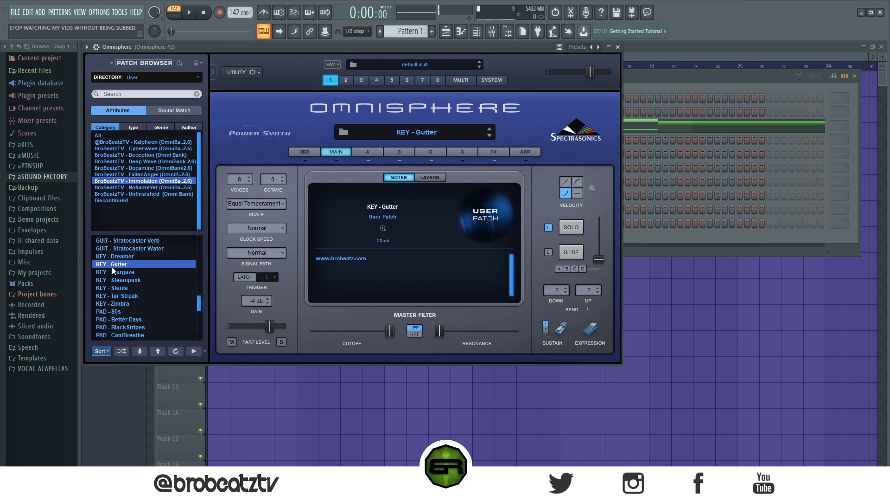
{"action": "left_click", "coordinate": [617, 47]}
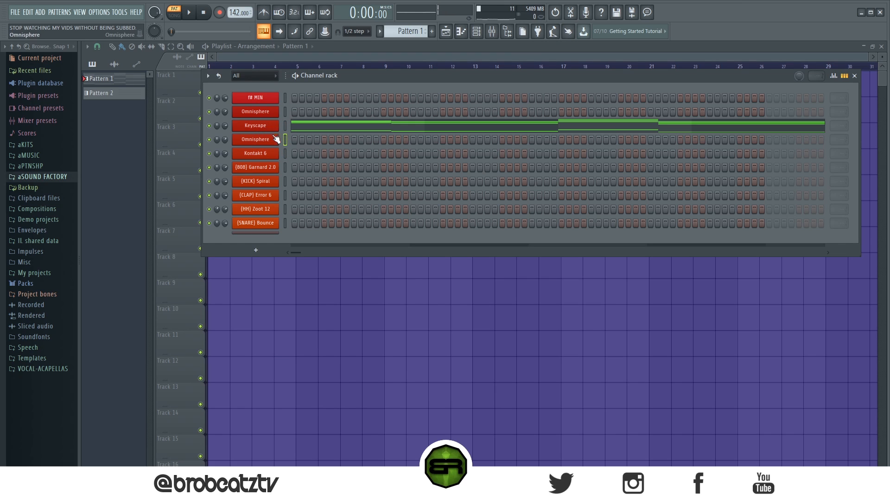
{"action": "left_click", "coordinate": [259, 155]}
- Copy Keyscape's chord notes in Pattern 1 and paste them into the first Omnisphere channel
{"action": "scroll", "coordinate": [405, 28], "scroll_direction": "down", "scroll_amount": 1}
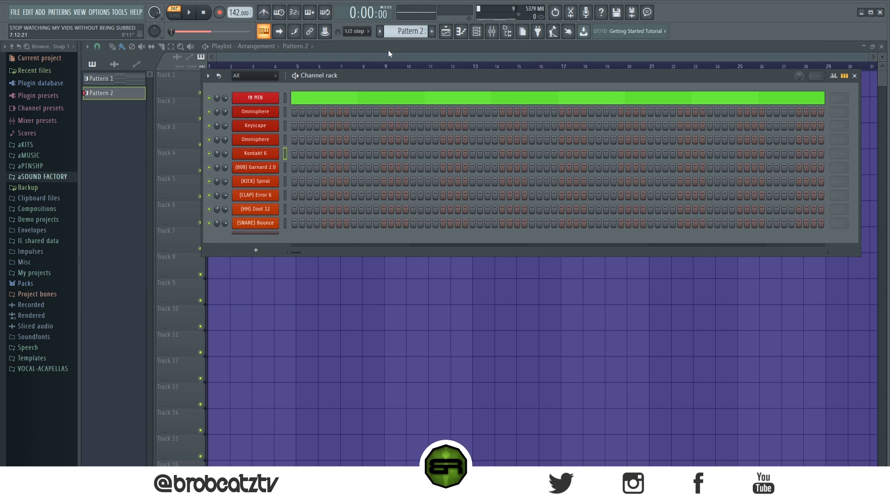
{"action": "scroll", "coordinate": [400, 30], "scroll_direction": "up", "scroll_amount": 1}
{"action": "right_click", "coordinate": [267, 126]}
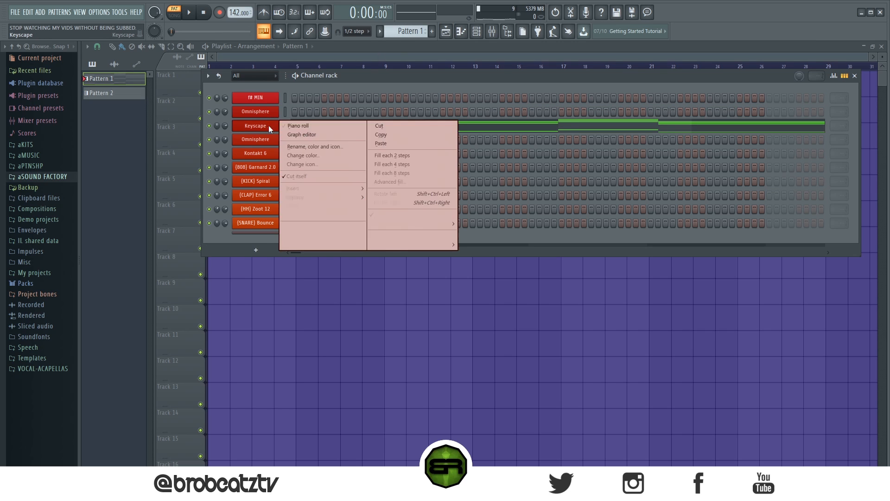
{"action": "left_click", "coordinate": [397, 135]}
{"action": "right_click", "coordinate": [270, 112]}
{"action": "left_click", "coordinate": [380, 128]}
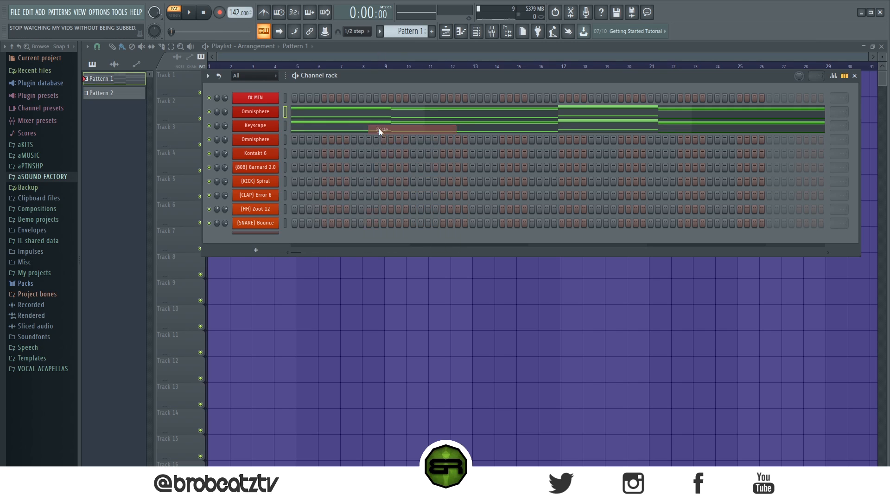
- Adjust the first Omnisphere channel's volume while playing the layered chords, and mute that channel
{"action": "key", "text": "space"}
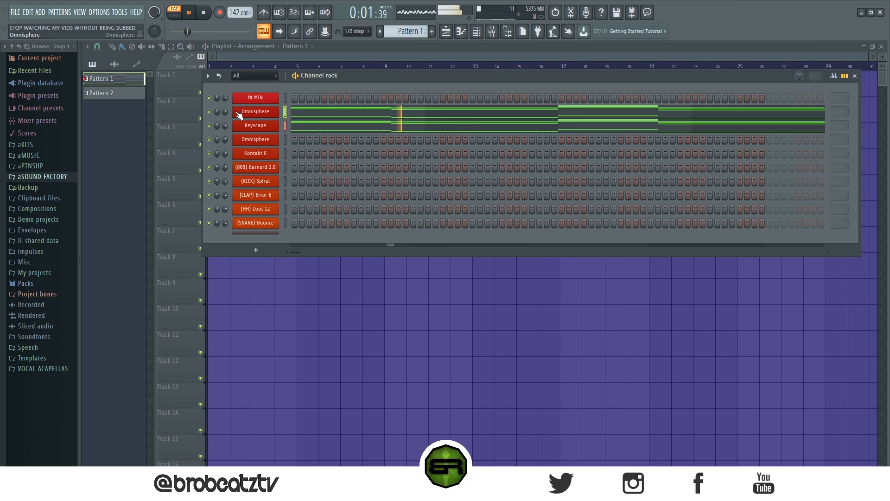
{"action": "left_click_drag", "start_coordinate": [225, 112], "coordinate": [223, 114]}
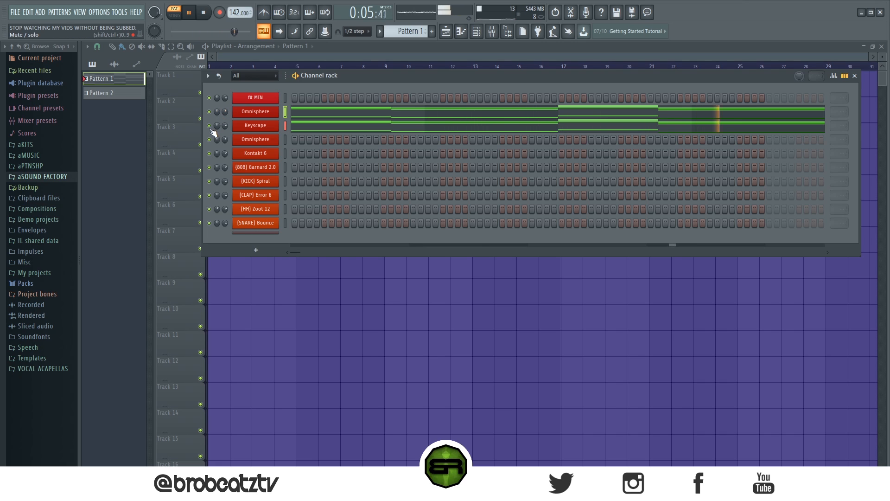
{"action": "left_click", "coordinate": [209, 113]}
{"action": "key", "text": "space"}
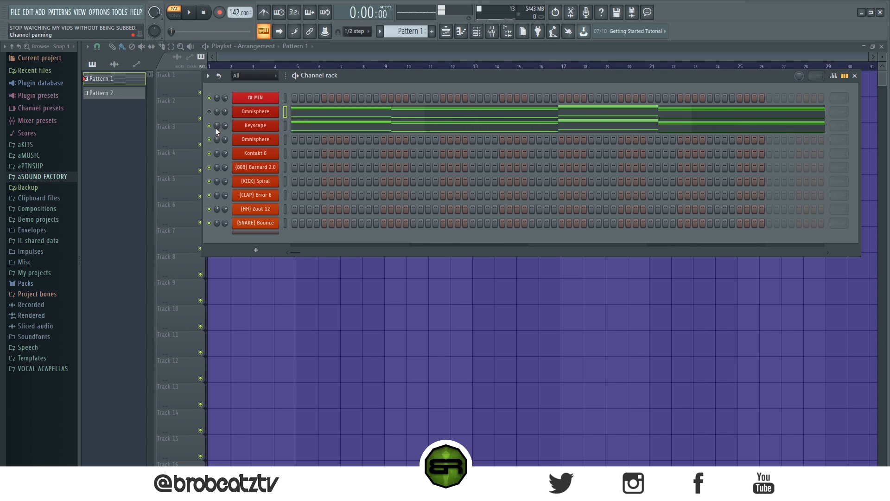
- Open the piano roll of the second Omnisphere channel, below Keyscape
{"action": "right_click", "coordinate": [278, 137]}
{"action": "left_click", "coordinate": [307, 140]}
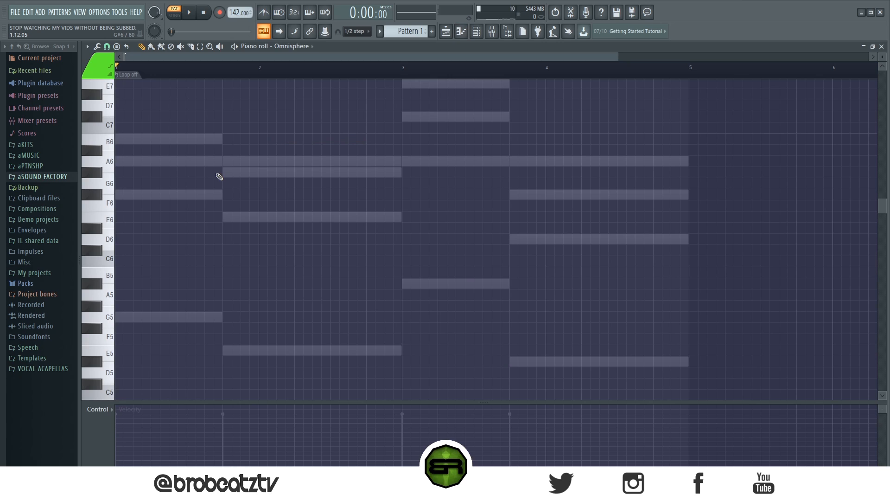
- Sketch a three-note melody in bar 1 with short B5, C#6 and D6 notes
{"action": "left_click", "coordinate": [119, 139]}
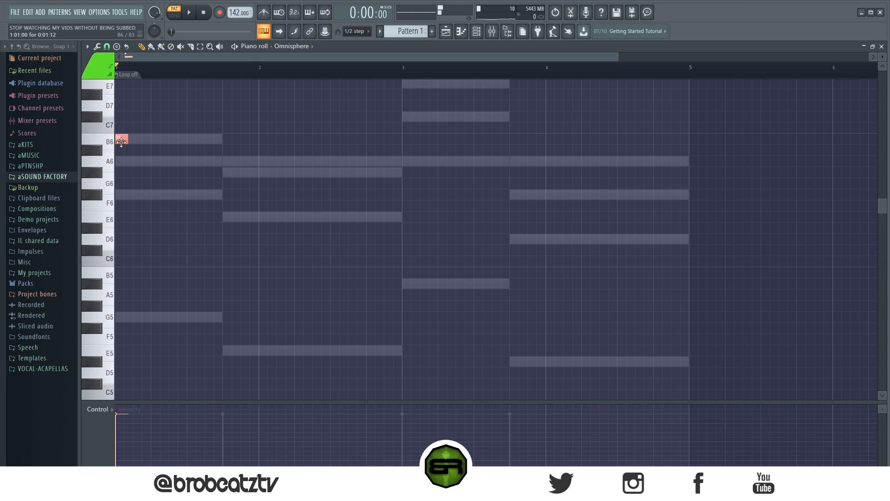
{"action": "key", "text": "ctrl+Down"}
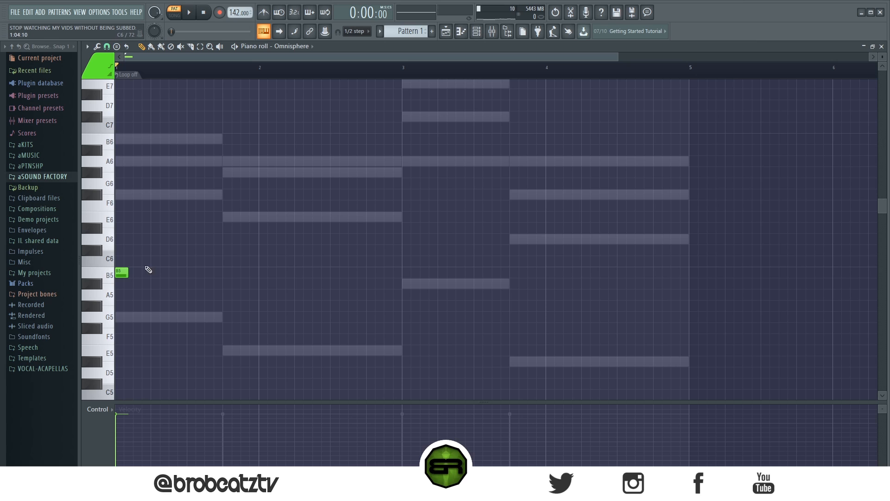
{"action": "left_click", "coordinate": [153, 250]}
{"action": "left_click", "coordinate": [181, 238]}
- Raise the B5 and C#6 notes an octave and extend both to nearly three beats
{"action": "key", "text": "ctrl+a"}
{"action": "key", "text": "ctrl+d"}
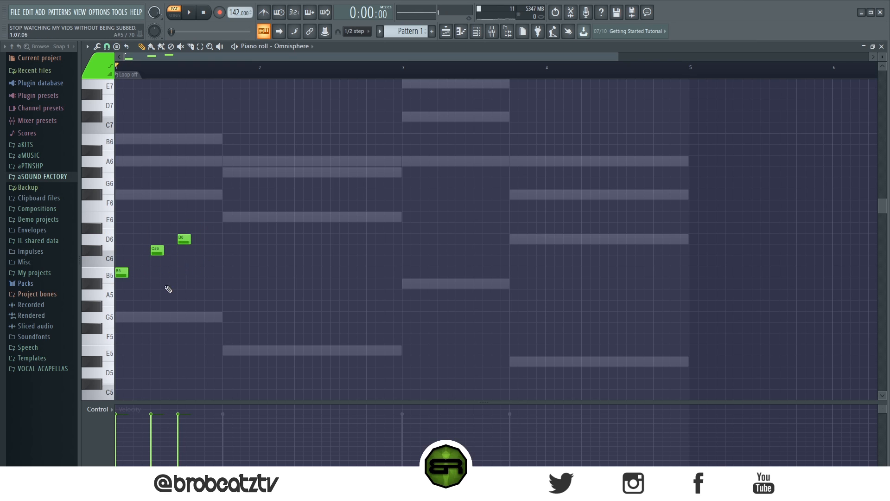
{"action": "left_click_drag", "start_coordinate": [210, 236], "coordinate": [116, 292]}
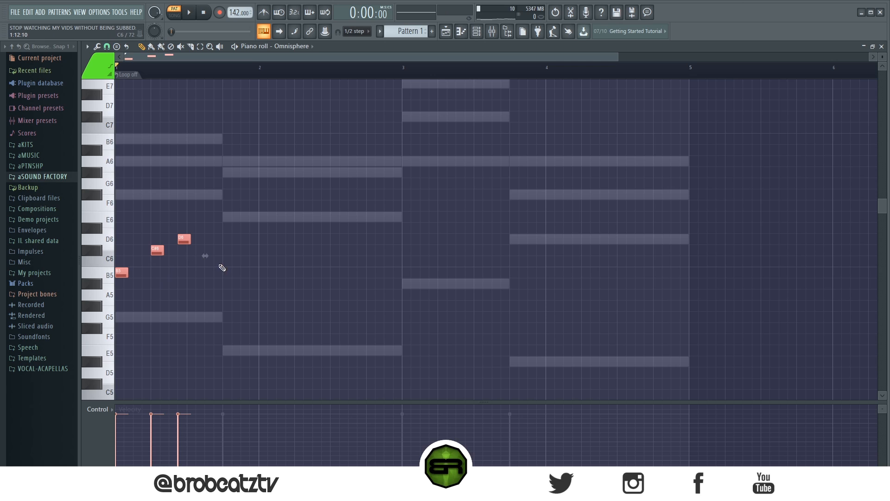
{"action": "key", "text": "ctrl+d"}
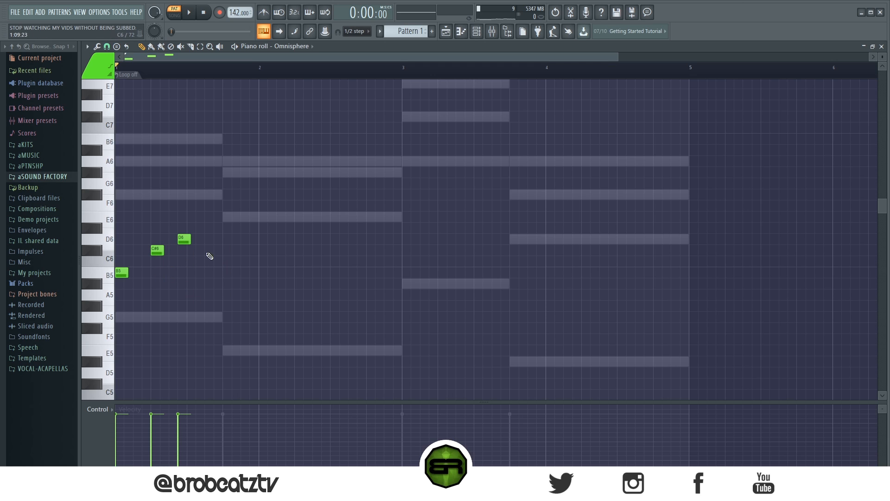
{"action": "left_click_drag", "start_coordinate": [172, 252], "coordinate": [95, 303]}
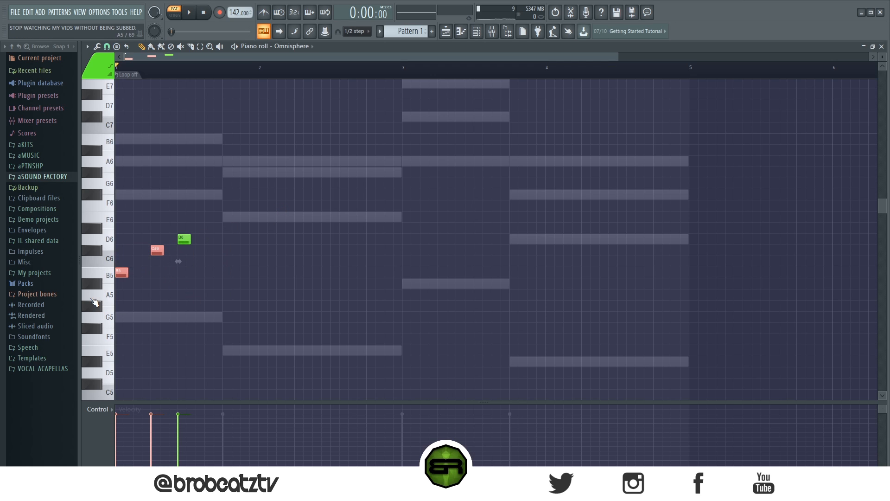
{"action": "key", "text": "ctrl+Up"}
{"action": "mouse_move", "coordinate": [164, 117]}
{"action": "left_mouse_down"}
{"action": "mouse_move", "coordinate": [516, 122]}
{"action": "mouse_move", "coordinate": [255, 127]}
{"action": "left_mouse_up"}
{"action": "left_click", "coordinate": [387, 179], "text": "ctrl"}
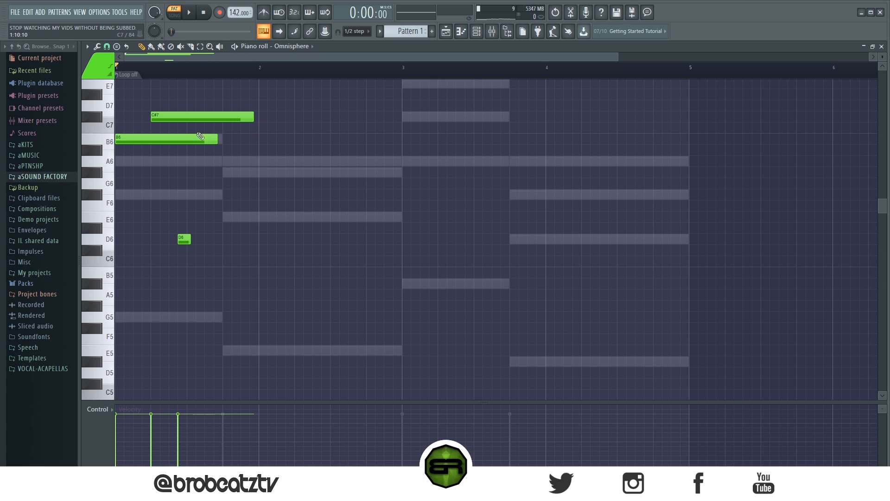
- Delete the long C#7 and B6 notes from the melody draft
{"action": "left_click", "coordinate": [563, 165]}
{"action": "right_click", "coordinate": [567, 164]}
{"action": "right_click", "coordinate": [235, 116]}
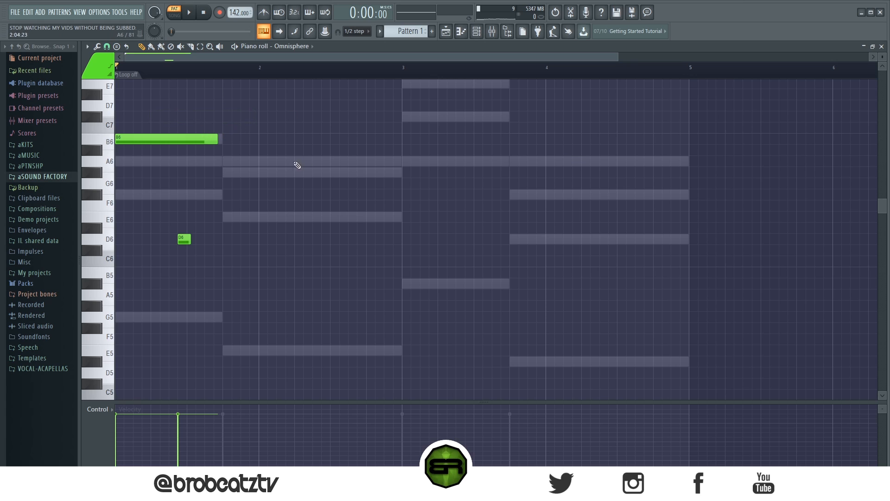
{"action": "right_click", "coordinate": [197, 141]}
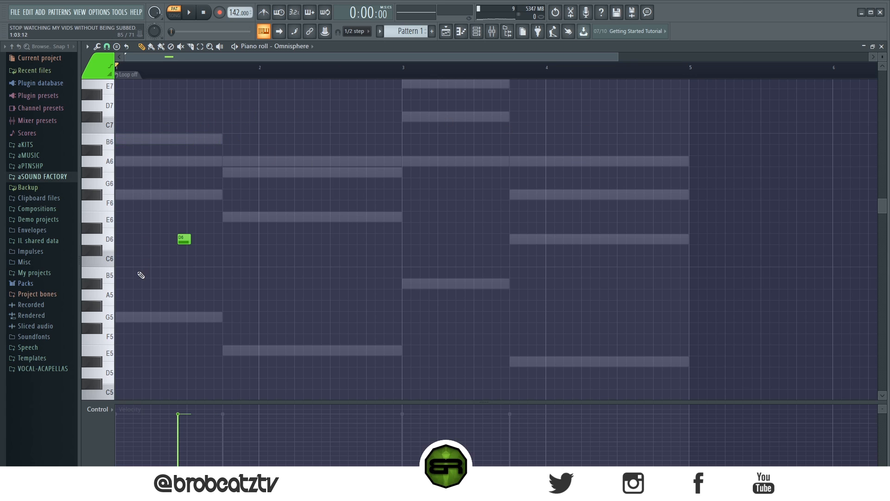
- Place short B5, A6, G#6 and E6 notes at beats 1, 2, 2.5 and 3 of bar 1, and delete the D6 note
{"action": "left_click", "coordinate": [116, 276]}
{"action": "left_click_drag", "start_coordinate": [216, 273], "coordinate": [129, 285]}
{"action": "key", "text": "space"}
{"action": "left_click", "coordinate": [155, 161]}
{"action": "left_click", "coordinate": [173, 172]}
{"action": "right_click", "coordinate": [184, 236]}
{"action": "key", "text": "space"}
{"action": "left_click", "coordinate": [191, 217]}
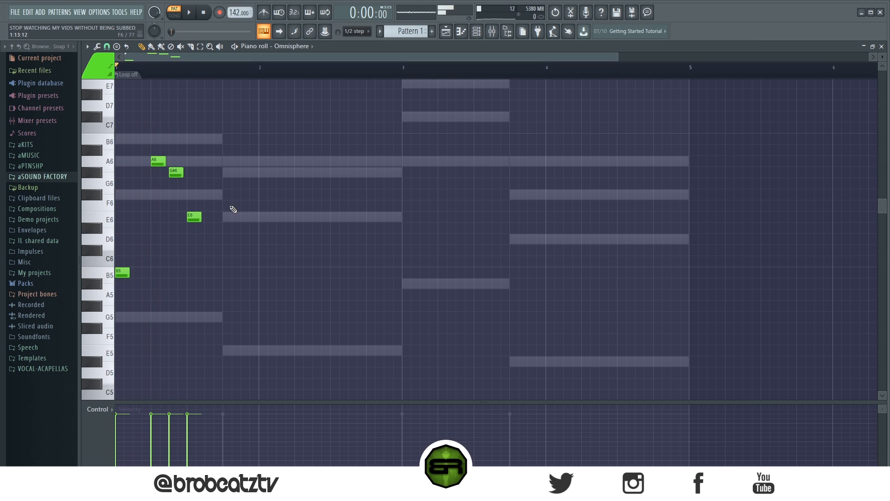
- Add a C#6 note on beat 4 of bar 1, and lengthen all five melody notes to just over one beat
{"action": "key", "text": "space"}
{"action": "key", "text": "space"}
{"action": "left_click", "coordinate": [226, 250]}
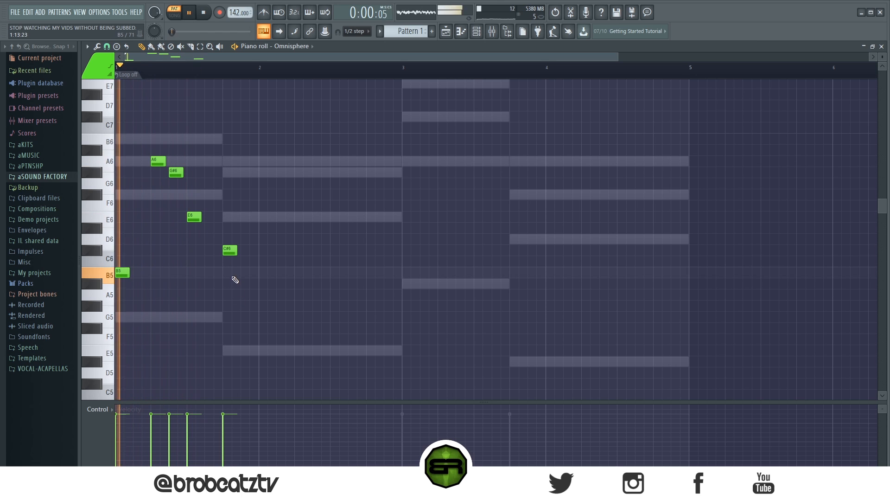
{"action": "key", "text": "space"}
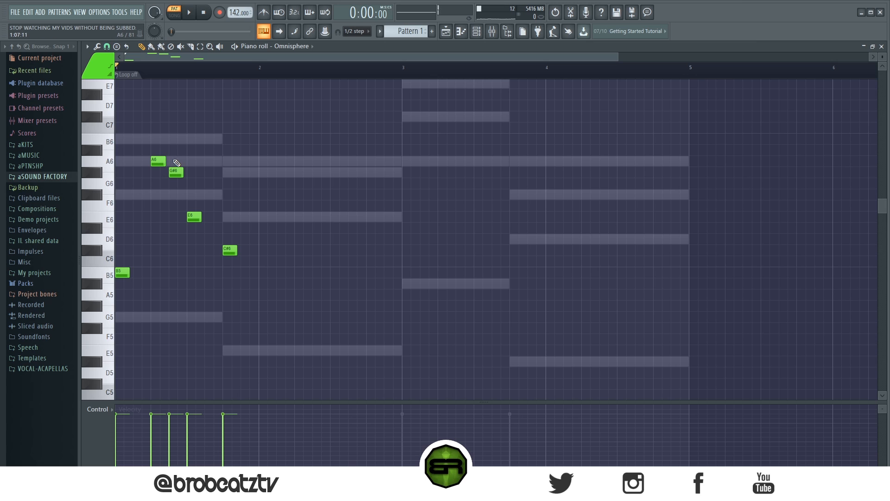
{"action": "key", "text": "ctrl+a"}
{"action": "left_click_drag", "start_coordinate": [165, 158], "coordinate": [193, 208]}
- Try the melody's last note an octave higher at C#7, play it, and move it back to C#6
{"action": "left_click_drag", "start_coordinate": [285, 238], "coordinate": [241, 267]}
{"action": "key", "text": "ctrl+Up"}
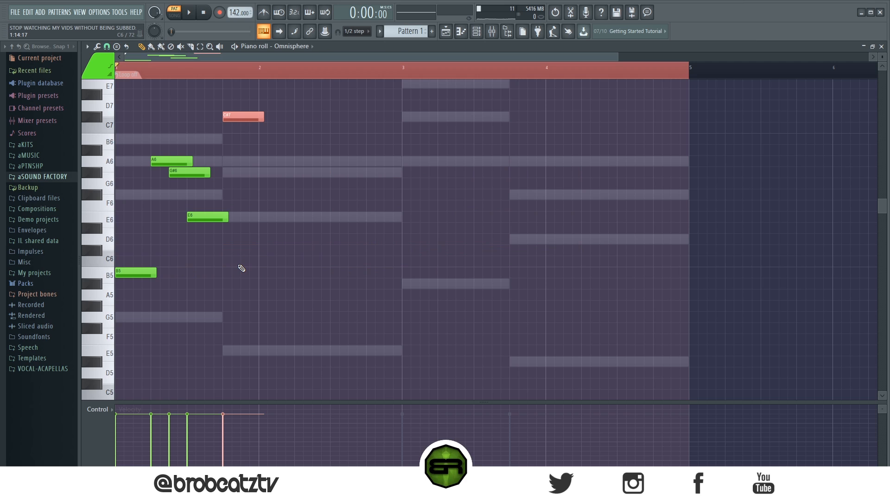
{"action": "left_click_drag", "start_coordinate": [271, 122], "coordinate": [347, 135]}
{"action": "key", "text": "space"}
{"action": "key", "text": "space"}
{"action": "key", "text": "ctrl+Down"}
{"action": "key", "text": "space"}
- Shorten the A6, G#6, E6 and C#6 notes to about half a beat, leaving B5 long, and play the melody
{"action": "left_click_drag", "start_coordinate": [164, 147], "coordinate": [249, 268]}
{"action": "key", "text": "space"}
{"action": "left_click", "coordinate": [324, 279], "text": "ctrl"}
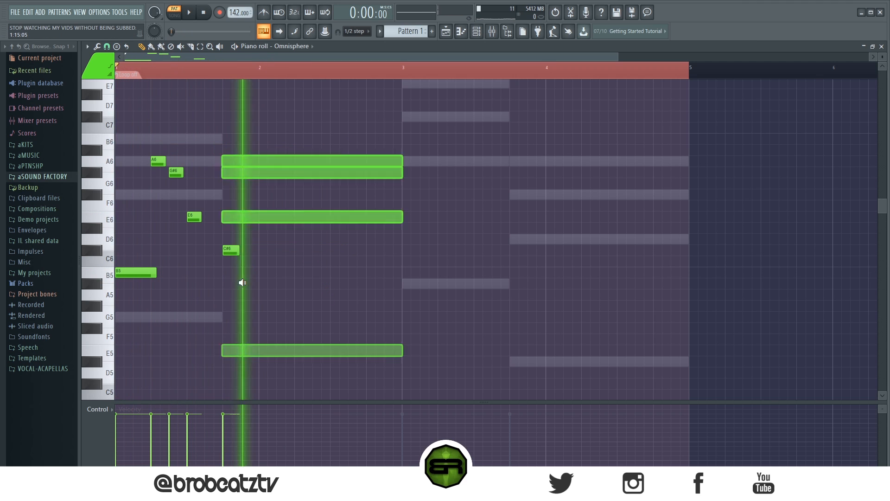
{"action": "key", "text": "space"}
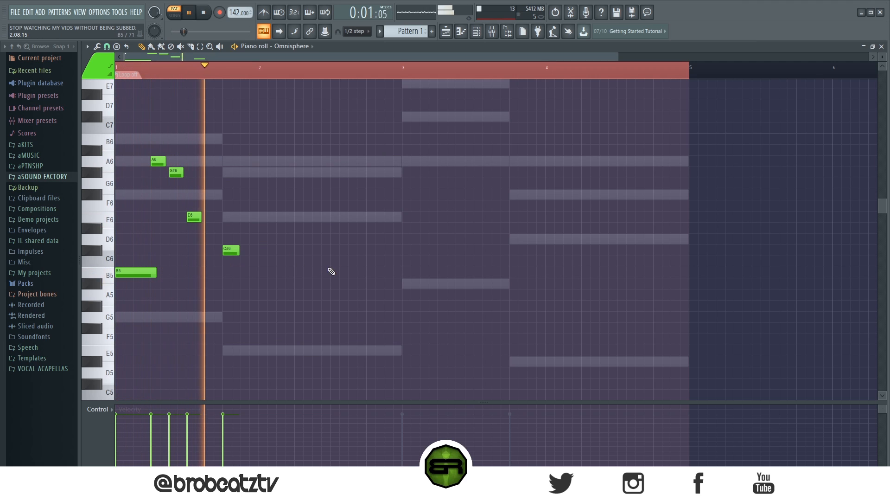
- Add short F#6 and E6 melody notes at beats 2 and 2.5 of bar 2, and play the melody
{"action": "key", "text": "space"}
{"action": "left_click", "coordinate": [299, 194]}
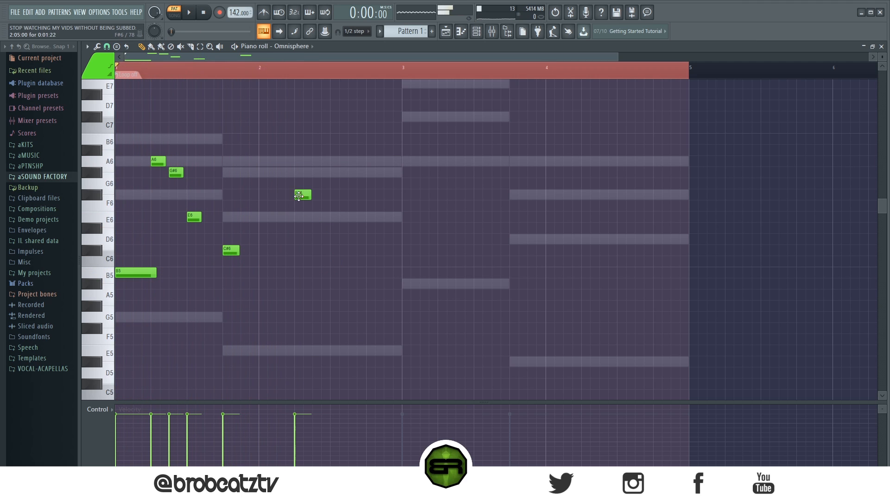
{"action": "left_click", "coordinate": [316, 216]}
{"action": "key", "text": "space"}
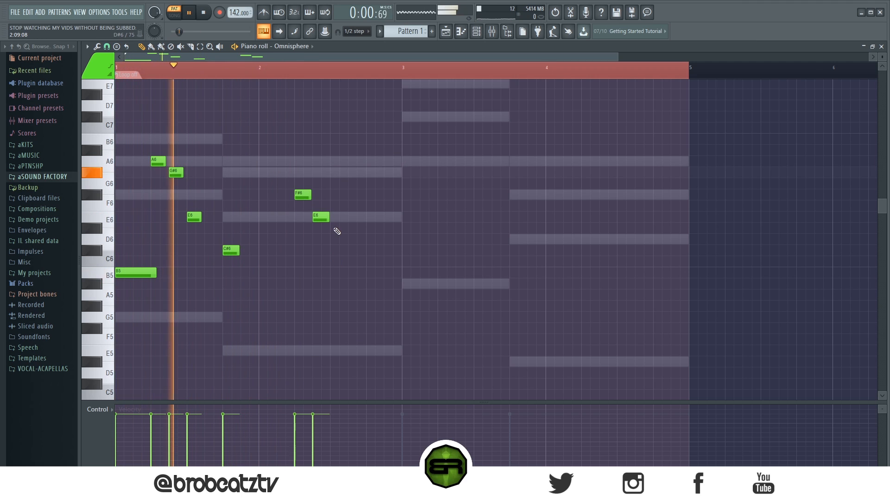
{"action": "key", "text": "space"}
{"action": "key", "text": "space"}
- Add a very short A5 note on beat 4 of bar 2 and a C#6 note of about half a beat just after it
{"action": "left_click", "coordinate": [371, 295]}
{"action": "left_click", "coordinate": [387, 262]}
{"action": "left_click_drag", "start_coordinate": [393, 263], "coordinate": [379, 248]}
{"action": "left_click_drag", "start_coordinate": [382, 295], "coordinate": [378, 295]}
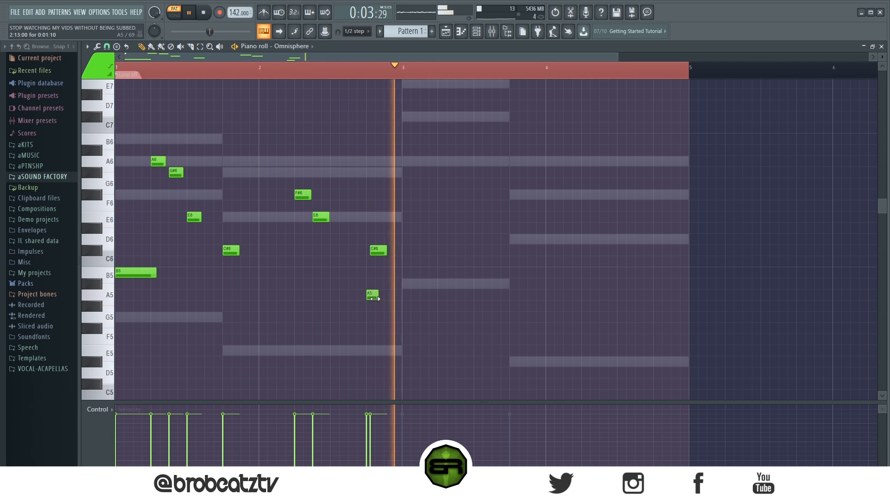
- Trim all melody notes slightly, leaving the opening B5 about a third of a beat long, and play the melody
{"action": "key", "text": "ctrl+a"}
{"action": "key", "text": "space"}
{"action": "left_click", "coordinate": [388, 261]}
{"action": "left_click_drag", "start_coordinate": [154, 273], "coordinate": [124, 280]}
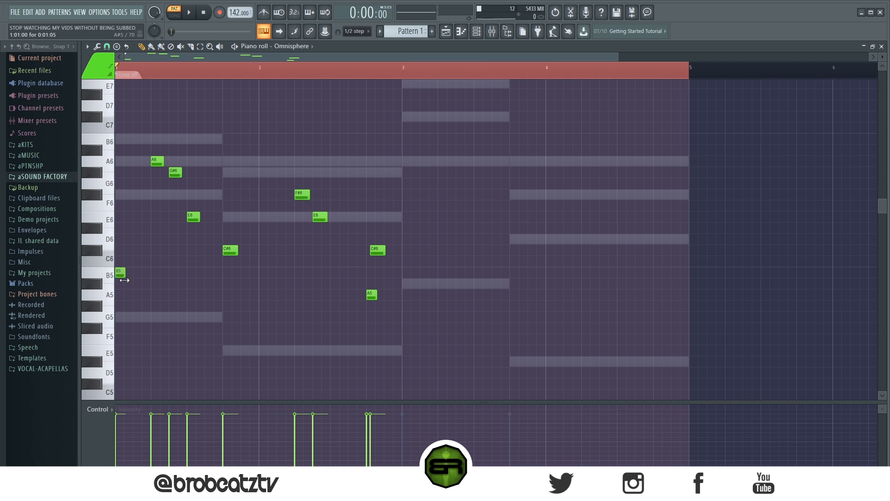
{"action": "key", "text": "space"}
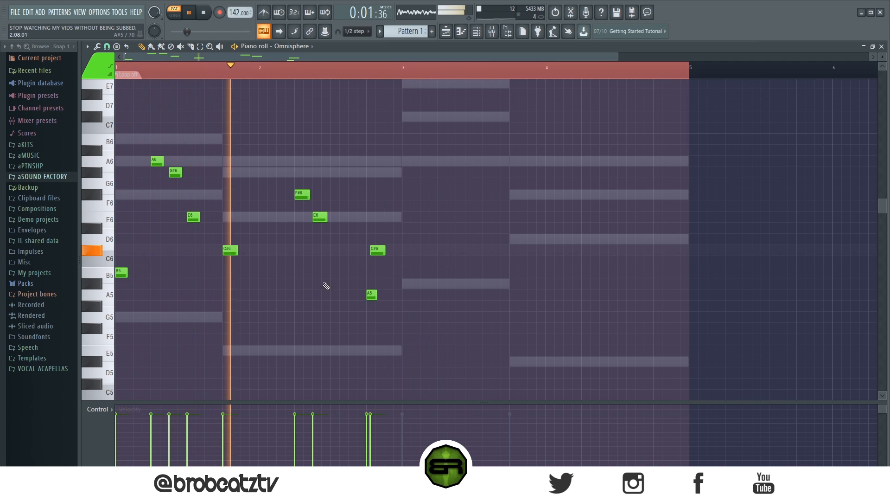
{"action": "key", "text": "space"}
- Add a B5 note about one beat long at the start of bar 3, and play the melody
{"action": "left_click_drag", "start_coordinate": [407, 287], "coordinate": [440, 272]}
{"action": "key", "text": "space"}
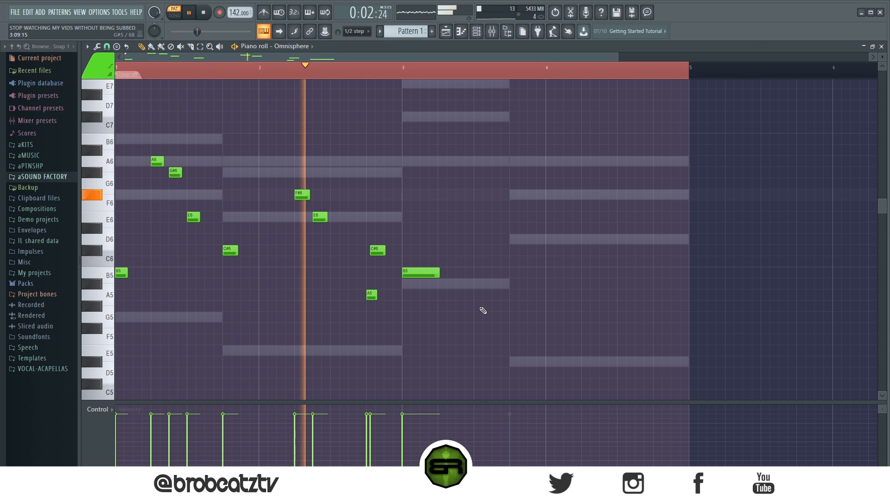
{"action": "scroll", "coordinate": [405, 72], "scroll_direction": "down", "scroll_amount": 1}
{"action": "key", "text": "space"}
{"action": "key", "text": "space"}
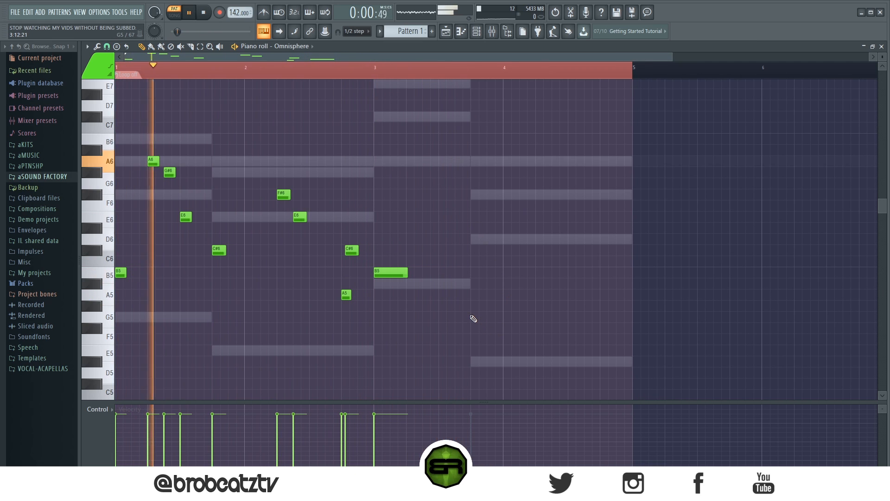
- Add F#5 and A5 notes together on beat 4 of bar 3, each about one beat long, and play the melody
{"action": "key", "text": "space"}
{"action": "left_click", "coordinate": [472, 328]}
{"action": "left_click", "coordinate": [473, 284]}
{"action": "mouse_move", "coordinate": [473, 287]}
{"action": "left_mouse_down"}
{"action": "mouse_move", "coordinate": [474, 270]}
{"action": "mouse_move", "coordinate": [489, 327]}
{"action": "left_mouse_up"}
{"action": "key", "text": "space"}
{"action": "key", "text": "ctrl+d"}
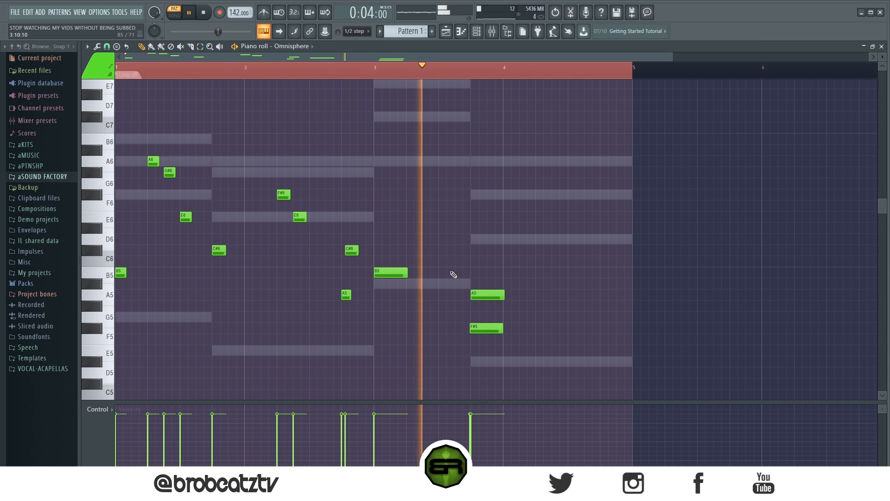
{"action": "key", "text": "space"}
- Duplicate the whole Omnisphere melody into bars 5 to 8, leaving no notes selected
{"action": "scroll", "coordinate": [367, 70], "scroll_direction": "down", "scroll_amount": 2}
{"action": "key", "text": "ctrl+a"}
{"action": "key", "text": "ctrl+b"}
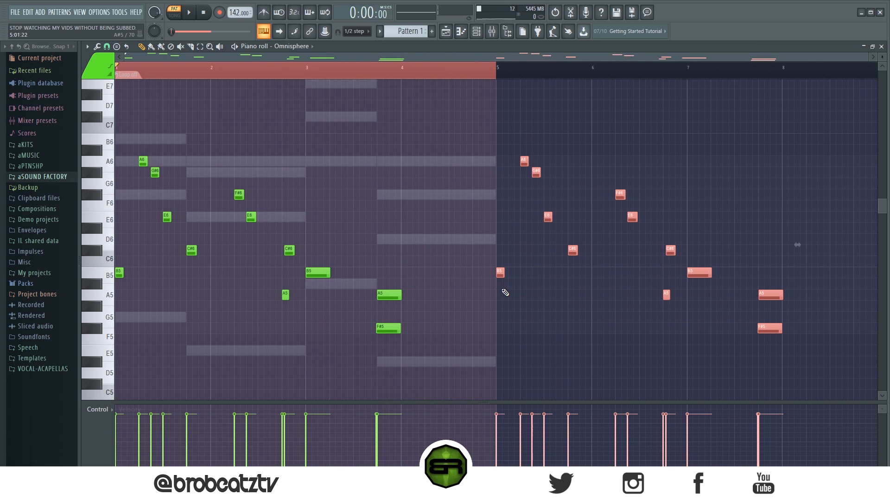
{"action": "key", "text": "ctrl+d"}
- Switch to the Keyscape notes and duplicate the whole chord progression into bars 5 to 8
{"action": "double_click", "coordinate": [419, 197]}
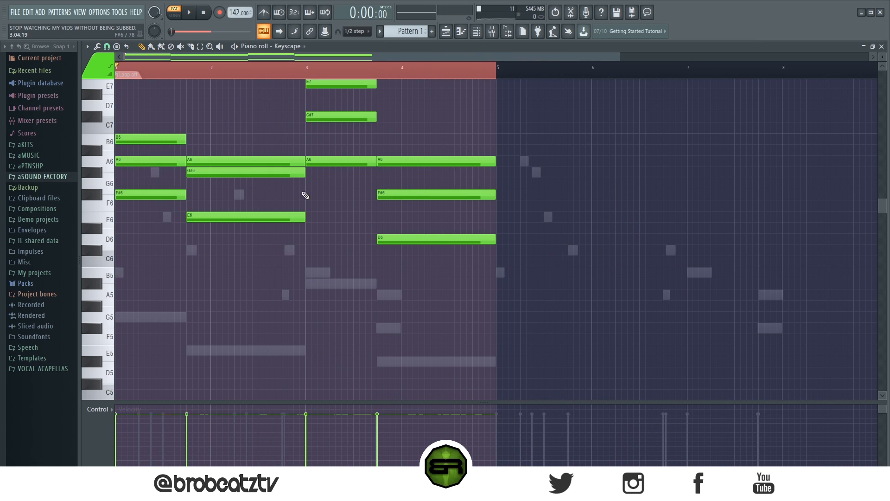
{"action": "key", "text": "ctrl+a"}
{"action": "key", "text": "ctrl+b"}
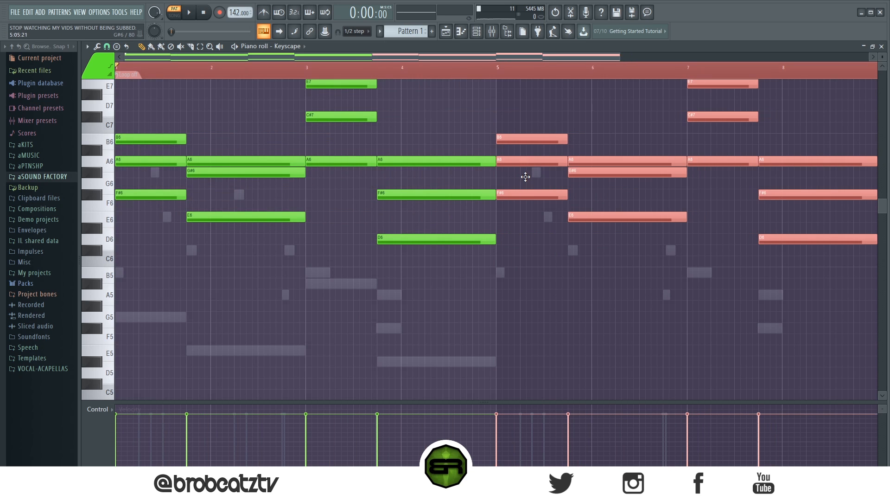
- Copy the extended Keyscape chords and paste them into the Omnisphere channel directly above Keyscape
{"action": "left_click", "coordinate": [476, 31]}
{"action": "right_click", "coordinate": [268, 126]}
{"action": "left_click", "coordinate": [400, 133]}
{"action": "right_click", "coordinate": [259, 110]}
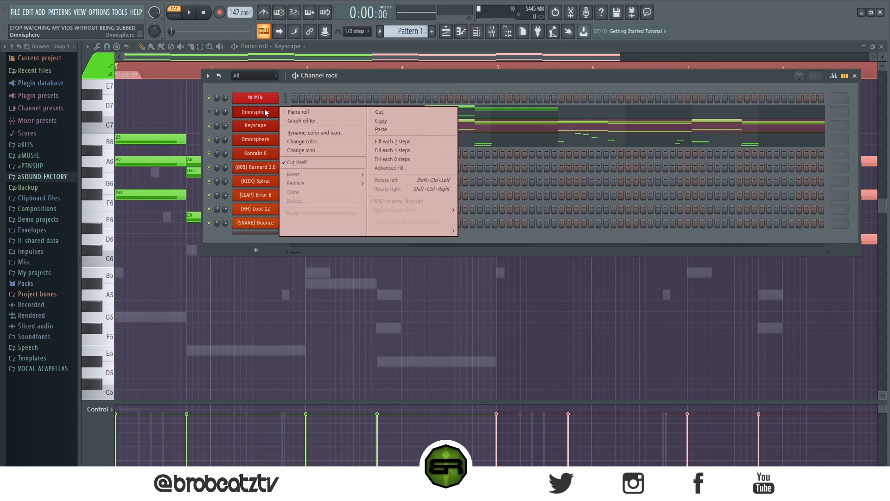
{"action": "left_click", "coordinate": [387, 128]}
- Open the Kontakt 6 piano roll, add a B5 note about one and a half beats long at the start of bar 1, and play it
{"action": "right_click", "coordinate": [268, 157]}
{"action": "left_click", "coordinate": [307, 153]}
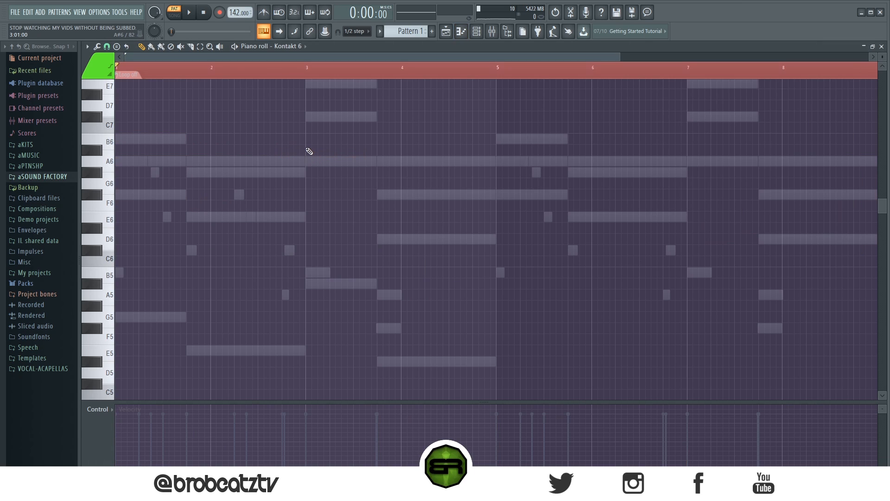
{"action": "scroll", "coordinate": [199, 180], "scroll_direction": "down", "scroll_amount": 2}
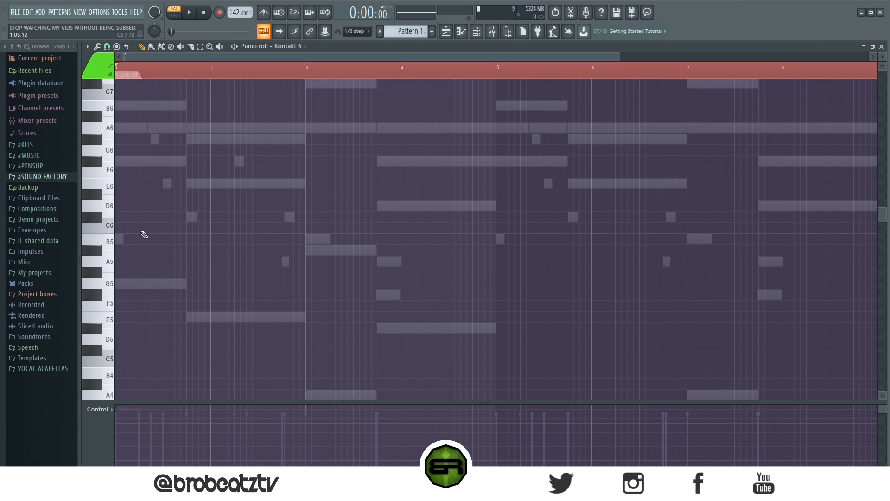
{"action": "left_click", "coordinate": [125, 241]}
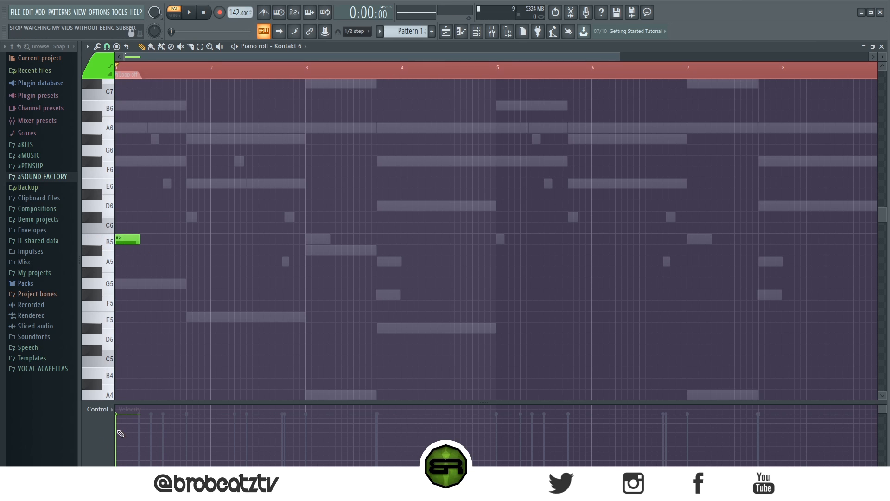
{"action": "mouse_move", "coordinate": [138, 239]}
{"action": "left_mouse_down"}
{"action": "mouse_move", "coordinate": [161, 245]}
{"action": "mouse_move", "coordinate": [149, 246]}
{"action": "left_mouse_up"}
{"action": "scroll", "coordinate": [170, 86], "scroll_direction": "up", "scroll_amount": 2}
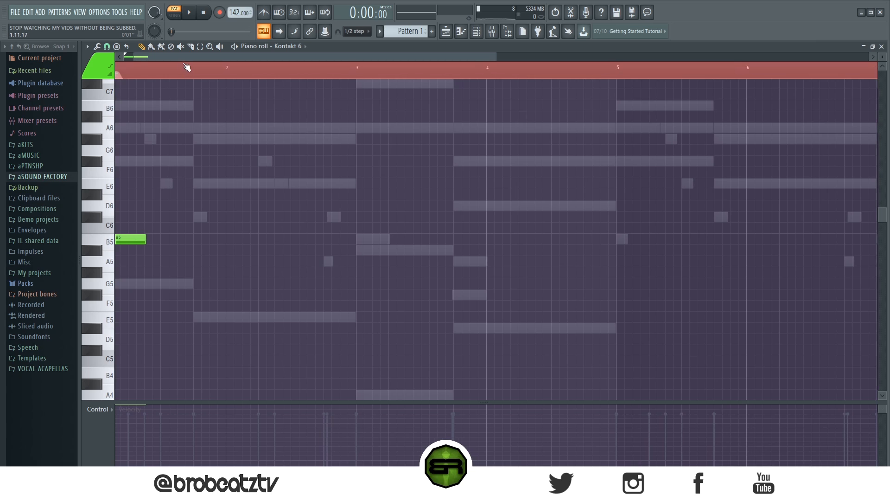
{"action": "left_click_drag", "start_coordinate": [182, 57], "coordinate": [101, 80]}
{"action": "key", "text": "space"}
{"action": "key", "text": "space"}
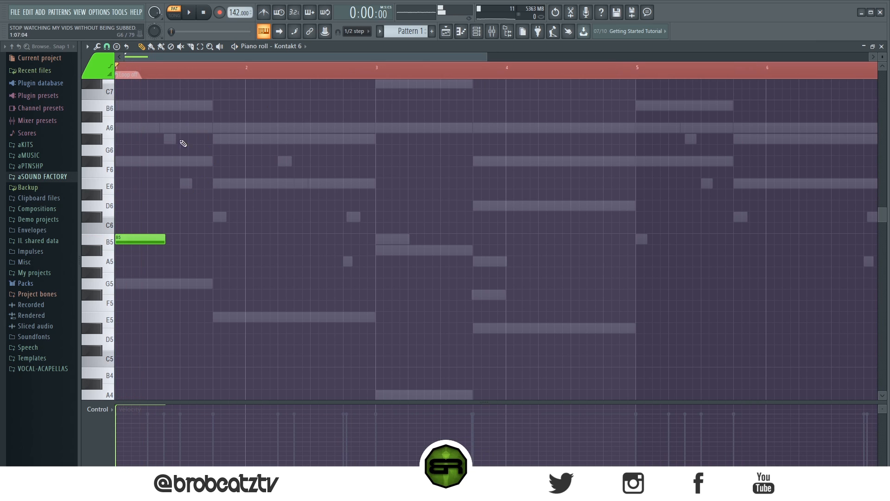
- Add A6 on beat 2 and G#6 on beat 2.5 of bar 1, and shorten the G#6 to about a third of a beat
{"action": "left_click", "coordinate": [147, 162]}
{"action": "left_click_drag", "start_coordinate": [157, 116], "coordinate": [142, 135]}
{"action": "right_click", "coordinate": [149, 163]}
{"action": "left_click", "coordinate": [173, 142]}
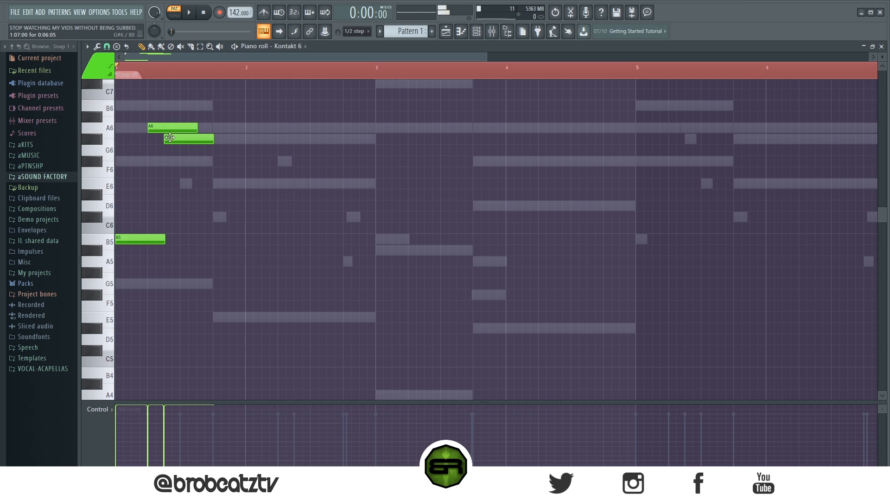
{"action": "key", "text": "space"}
{"action": "key", "text": "space"}
{"action": "left_click_drag", "start_coordinate": [211, 139], "coordinate": [176, 140]}
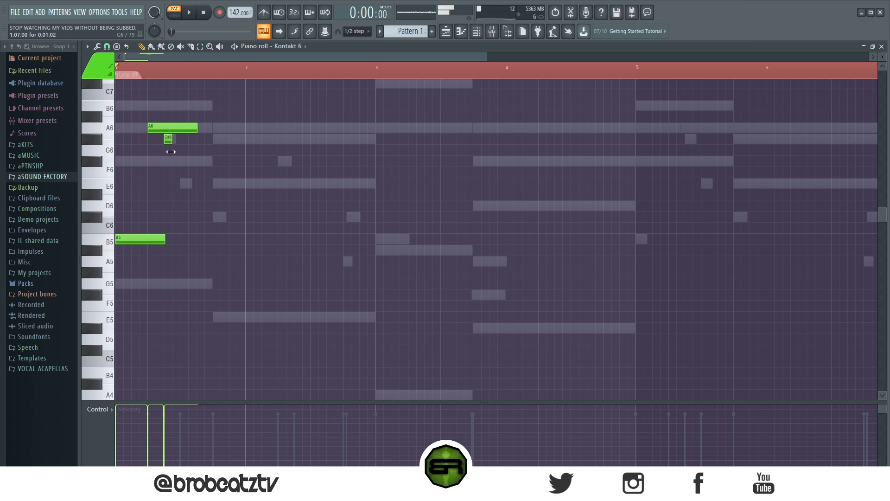
- Add a one-beat E6 on beat 3 and a half-beat C#6 on beat 4 of bar 1, shorten A6, and lengthen G#6 to about half a beat
{"action": "left_click", "coordinate": [185, 173]}
{"action": "right_click", "coordinate": [184, 175]}
{"action": "left_click", "coordinate": [180, 163]}
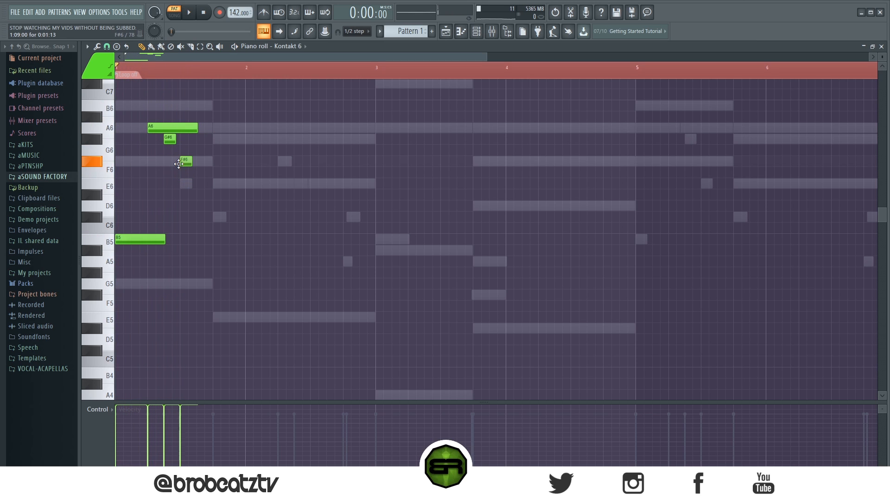
{"action": "right_click", "coordinate": [180, 162]}
{"action": "left_click", "coordinate": [187, 184]}
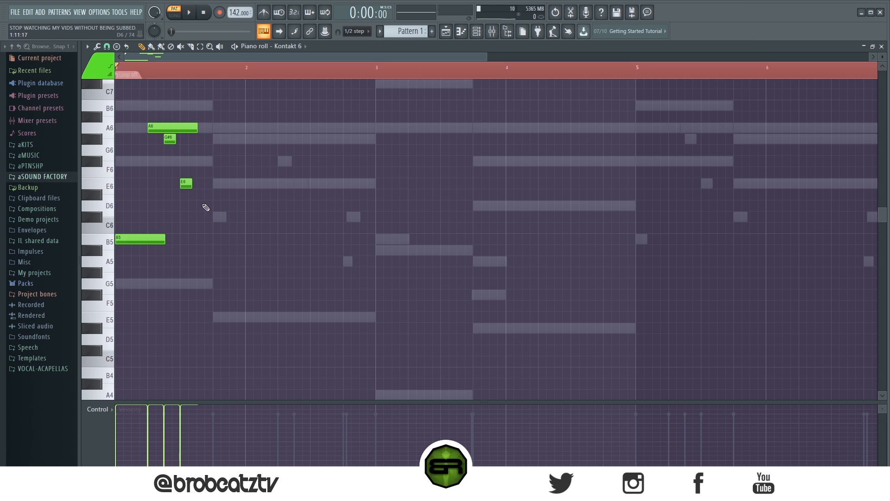
{"action": "left_click", "coordinate": [217, 216]}
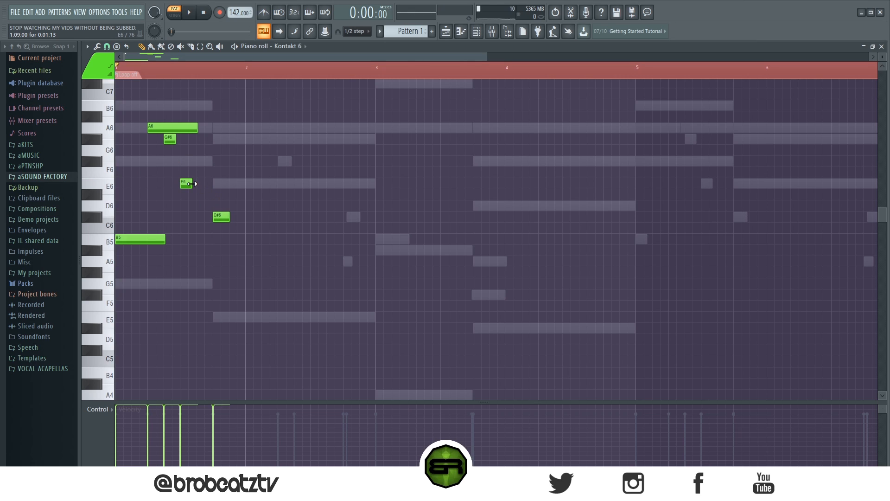
{"action": "left_click_drag", "start_coordinate": [192, 184], "coordinate": [206, 187]}
{"action": "mouse_move", "coordinate": [176, 132]}
{"action": "left_mouse_down"}
{"action": "mouse_move", "coordinate": [165, 132]}
{"action": "mouse_move", "coordinate": [179, 139]}
{"action": "left_mouse_up"}
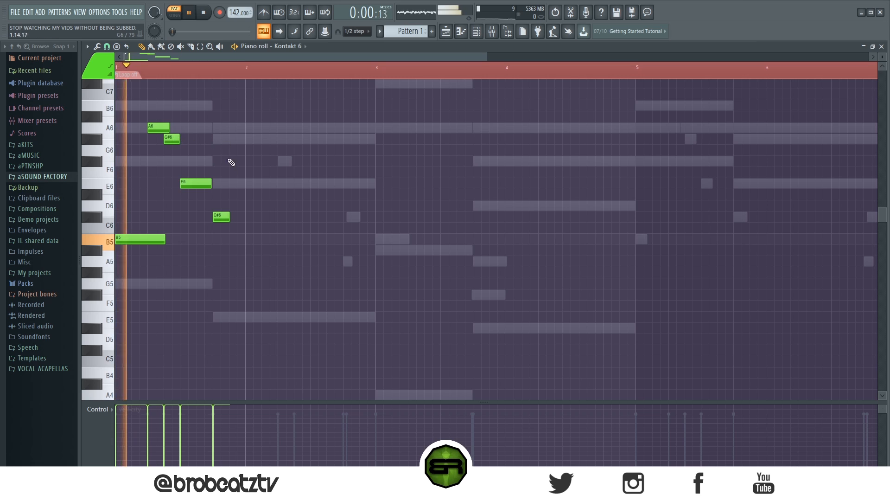
- Lower the velocity of the E6 and C#6 notes in bar 1, and play the phrase
{"action": "left_click_drag", "start_coordinate": [183, 180], "coordinate": [257, 233]}
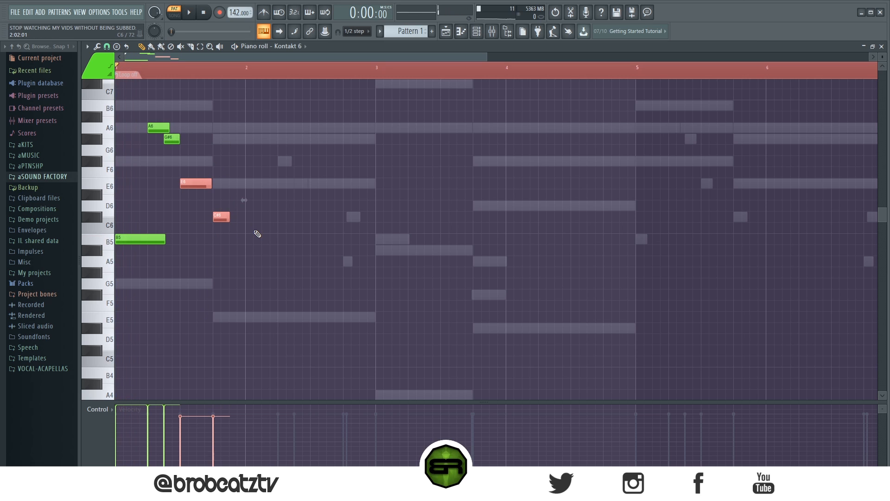
{"action": "key", "text": "space"}
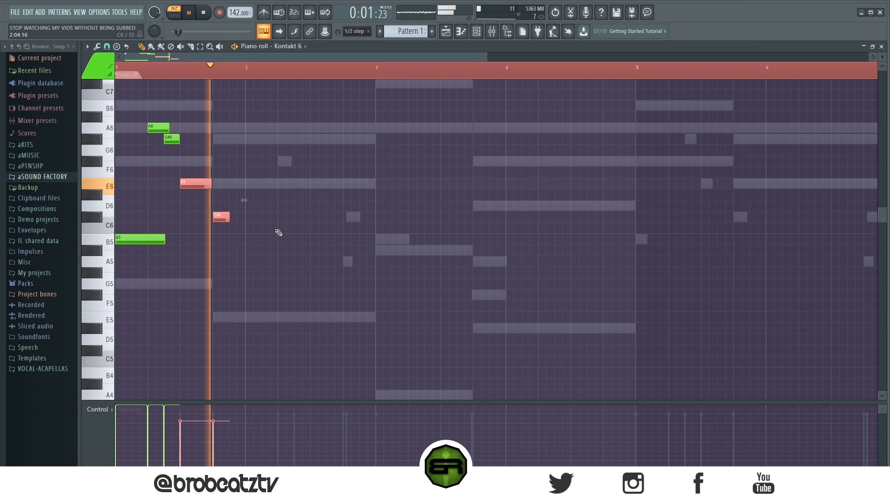
{"action": "key", "text": "space"}
- Copy the whole Kontakt phrase from bar 1 to the start of bar 5, and deselect the notes
{"action": "key", "text": "ctrl+a"}
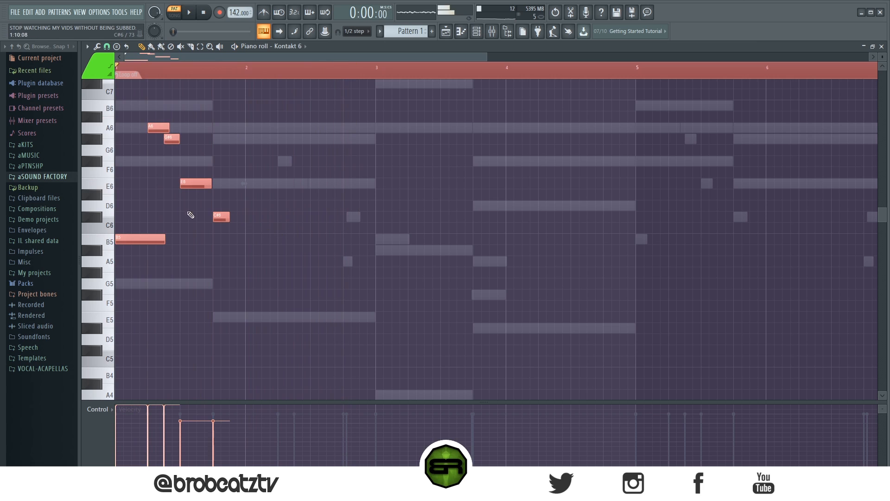
{"action": "scroll", "coordinate": [216, 72], "scroll_direction": "down", "scroll_amount": 2}
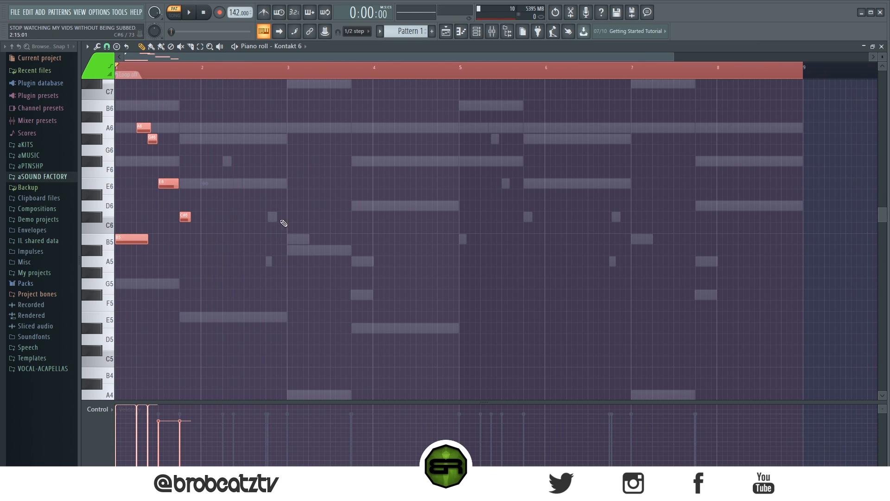
{"action": "left_click_drag", "start_coordinate": [144, 236], "coordinate": [487, 238]}
{"action": "left_click", "coordinate": [499, 297]}
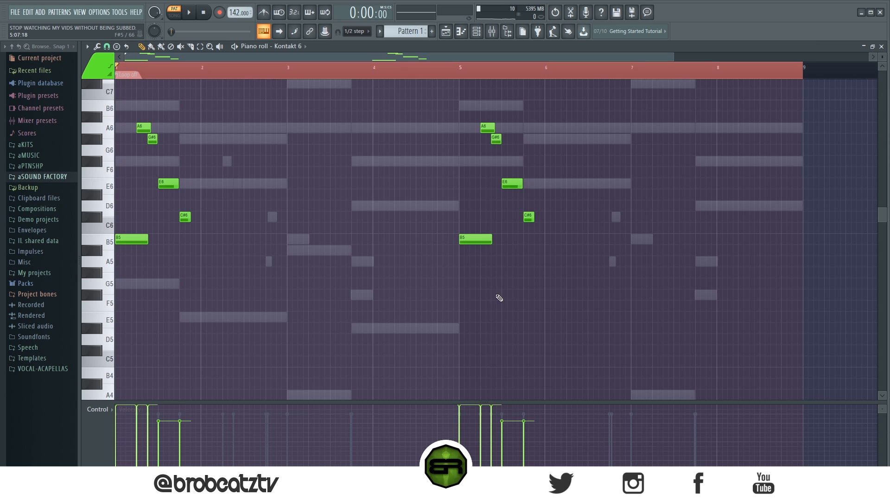
- Add an A5 note about half a beat long at beat 1.5 of bar 5, and play from late in bar 4
{"action": "scroll", "coordinate": [495, 79], "scroll_direction": "up", "scroll_amount": 1}
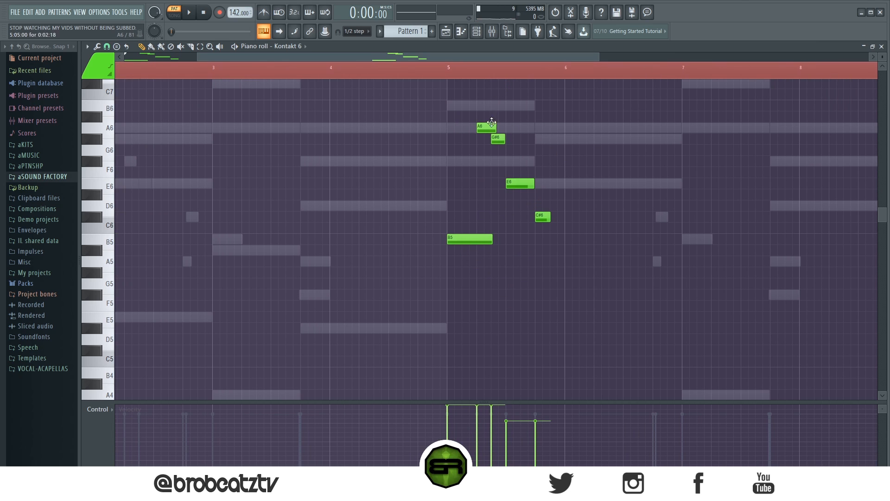
{"action": "mouse_move", "coordinate": [482, 261]}
{"action": "left_mouse_down"}
{"action": "mouse_move", "coordinate": [494, 261]}
{"action": "mouse_move", "coordinate": [468, 261]}
{"action": "left_mouse_up"}
{"action": "left_click", "coordinate": [415, 74]}
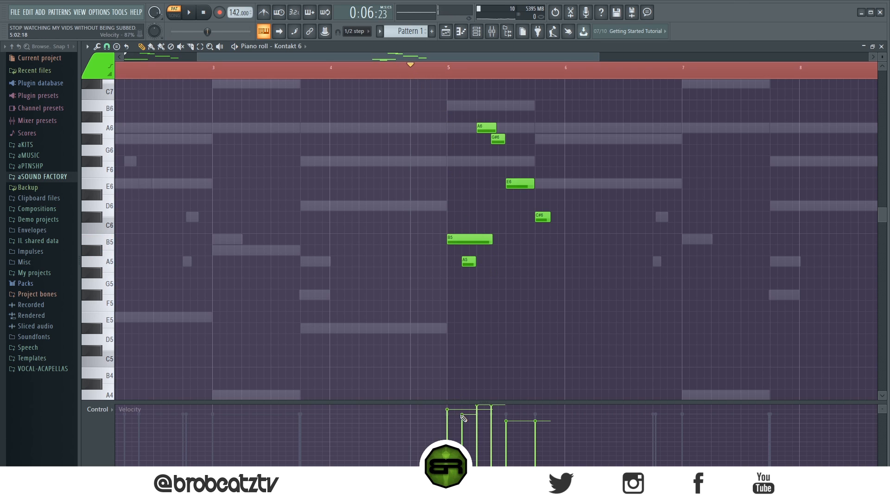
{"action": "key", "text": "space"}
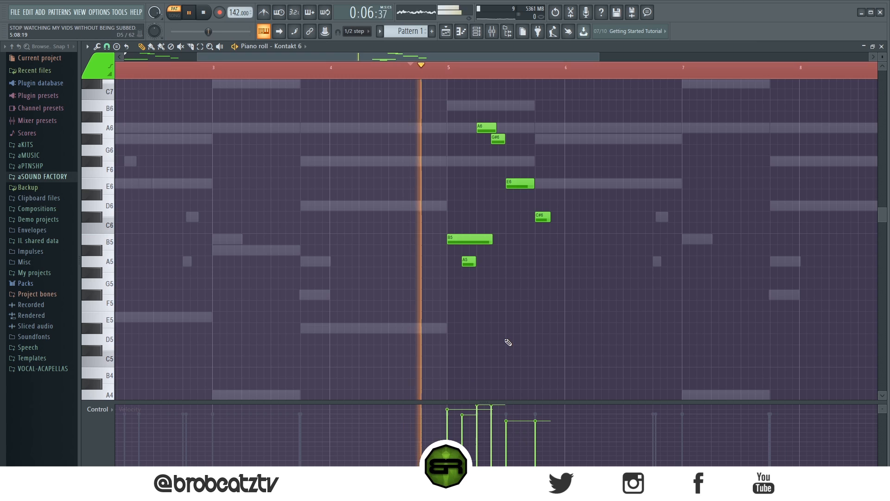
{"action": "key", "text": "space"}
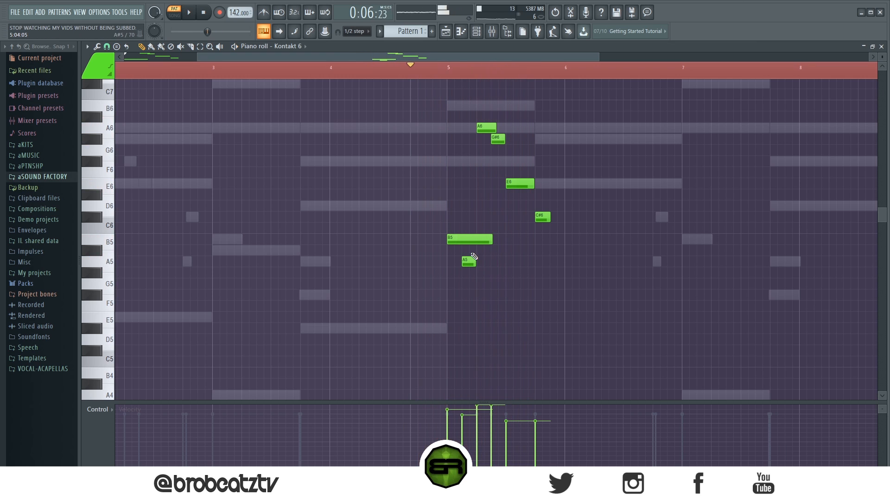
- Shorten bar 5's B5 note to about three quarters of a beat, lengthen A5 slightly, and add a short G#6 at beat 3.5
{"action": "left_click_drag", "start_coordinate": [490, 239], "coordinate": [469, 251]}
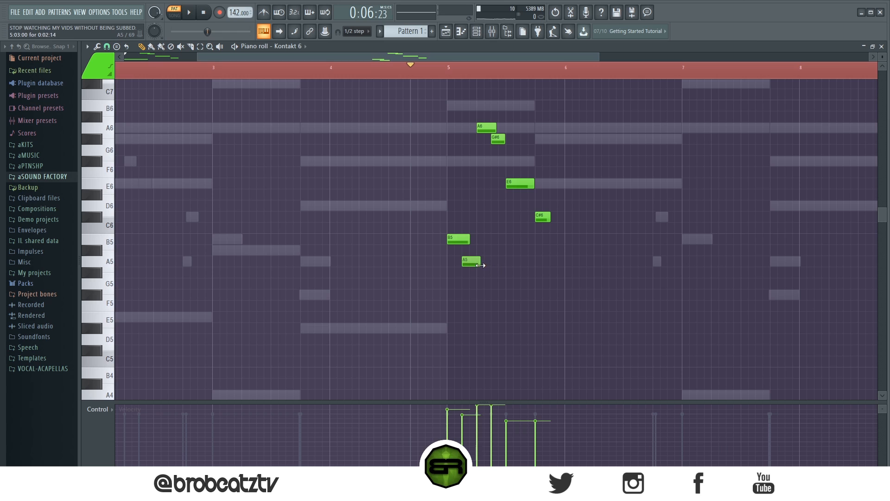
{"action": "key", "text": "space"}
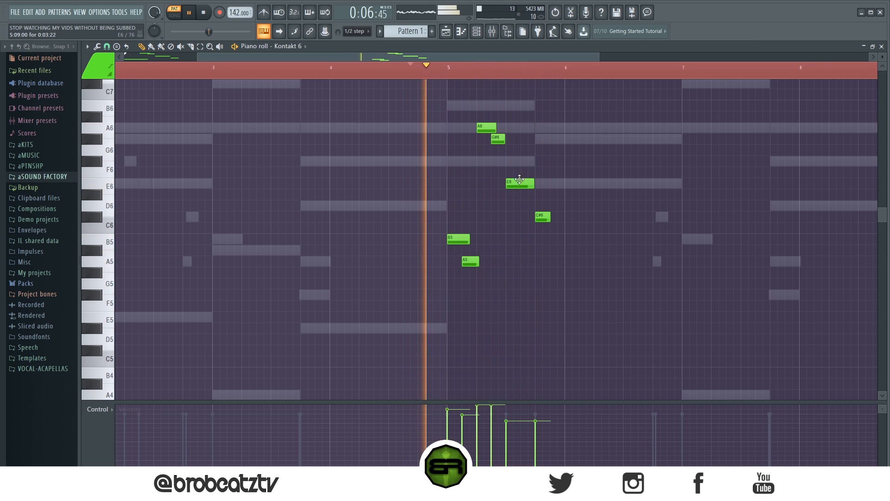
{"action": "key", "text": "space"}
{"action": "left_click", "coordinate": [521, 139]}
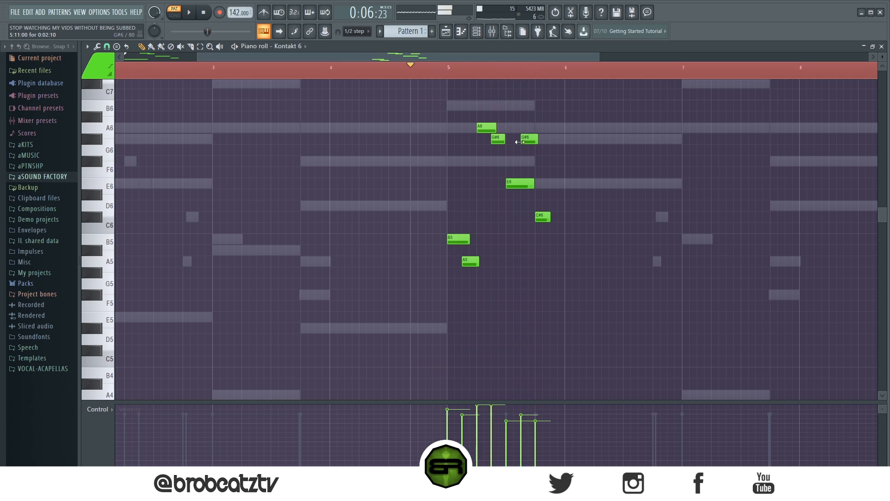
- Shorten bar 5's second G#6 to about a quarter beat, lower its velocity, raise E6's velocity, and play the phrase
{"action": "left_click_drag", "start_coordinate": [537, 141], "coordinate": [527, 140]}
{"action": "key", "text": "space"}
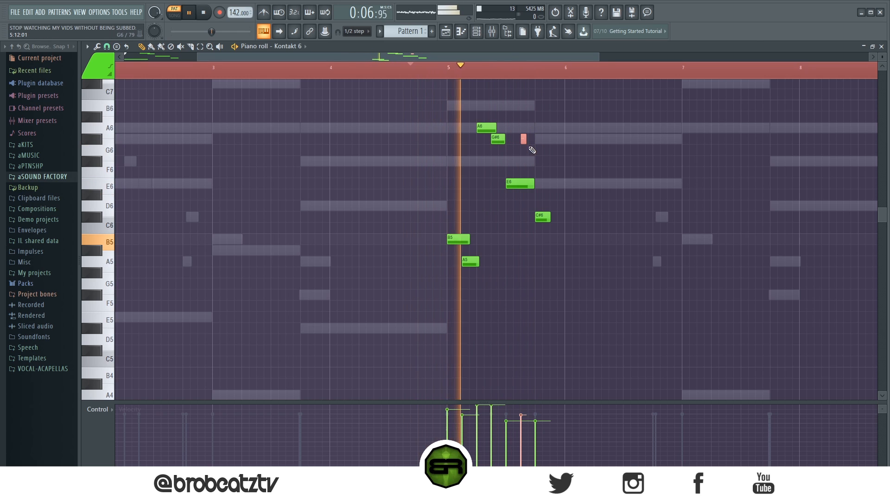
{"action": "left_click", "coordinate": [521, 184]}
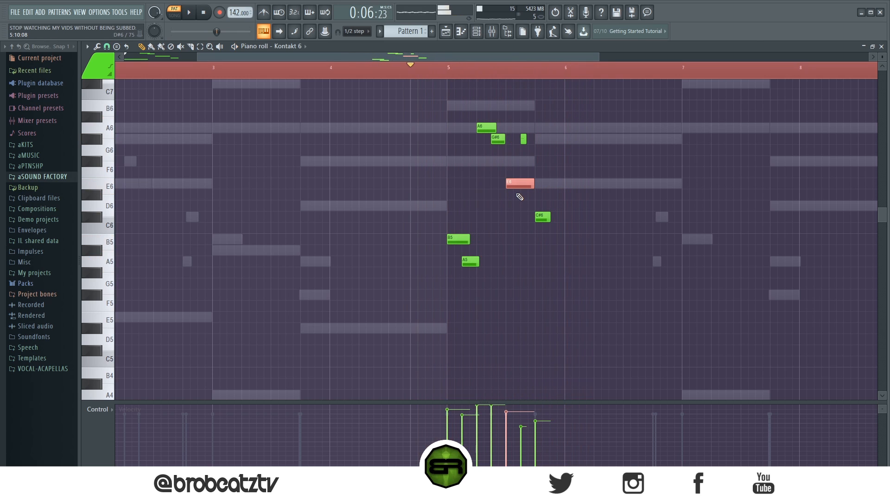
{"action": "key", "text": "space"}
{"action": "left_click", "coordinate": [570, 165]}
{"action": "key", "text": "space"}
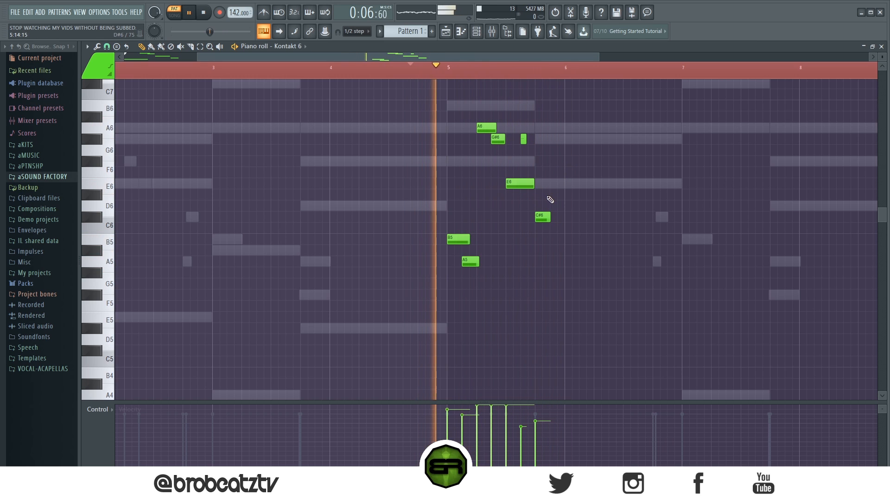
- Raise the velocity of bar 5's C#6 note to maximum, deselect it, and play the phrase
{"action": "left_click_drag", "start_coordinate": [539, 205], "coordinate": [545, 231]}
{"action": "key", "text": "space"}
{"action": "scroll", "coordinate": [545, 233], "scroll_direction": "up", "scroll_amount": 4}
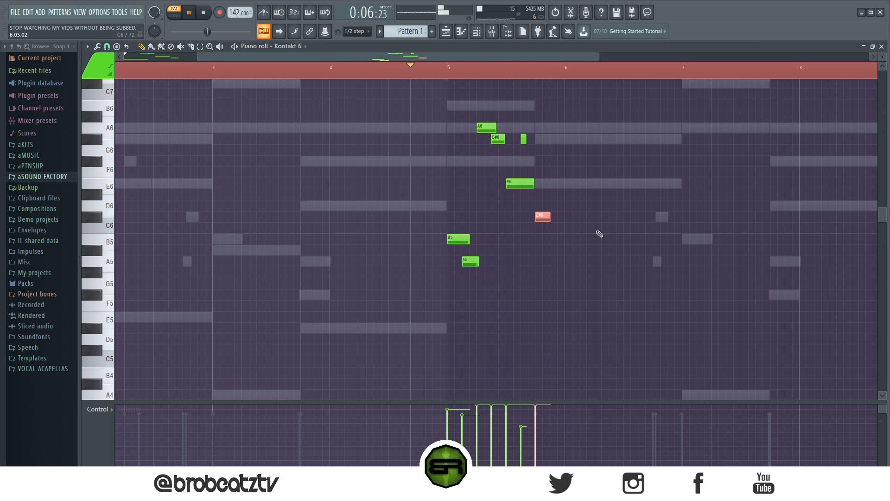
{"action": "key", "text": "space"}
{"action": "left_click", "coordinate": [601, 232], "text": "ctrl"}
{"action": "key", "text": "space"}
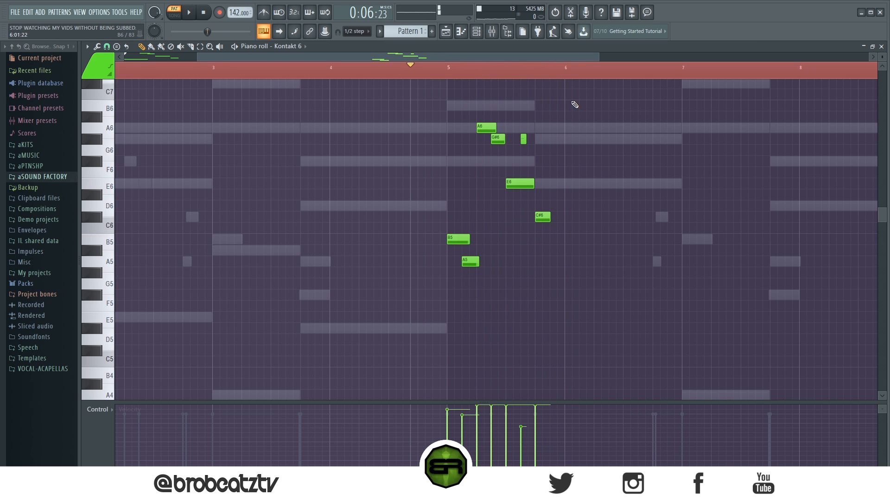
- Lengthen bar 5's E6 note slightly so it reaches C#6, and play the phrase
{"action": "scroll", "coordinate": [561, 75], "scroll_direction": "up", "scroll_amount": 3, "text": "ctrl"}
{"action": "key", "text": "space"}
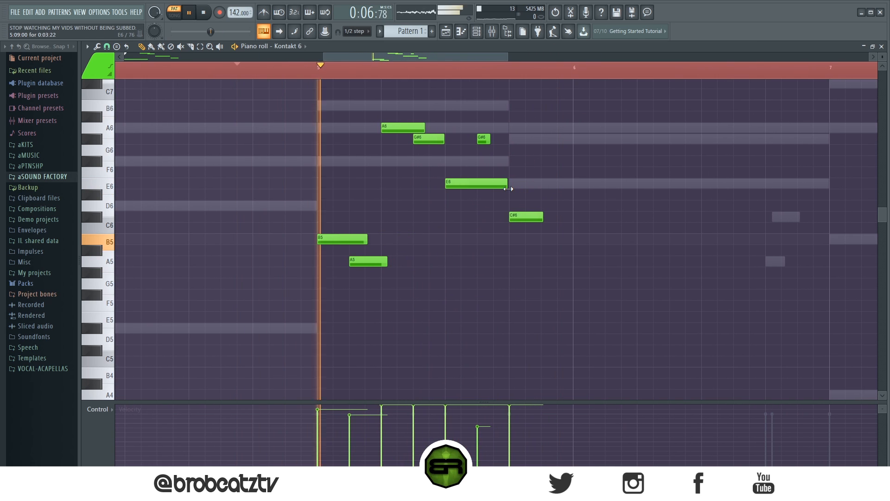
{"action": "left_click_drag", "start_coordinate": [507, 188], "coordinate": [510, 188]}
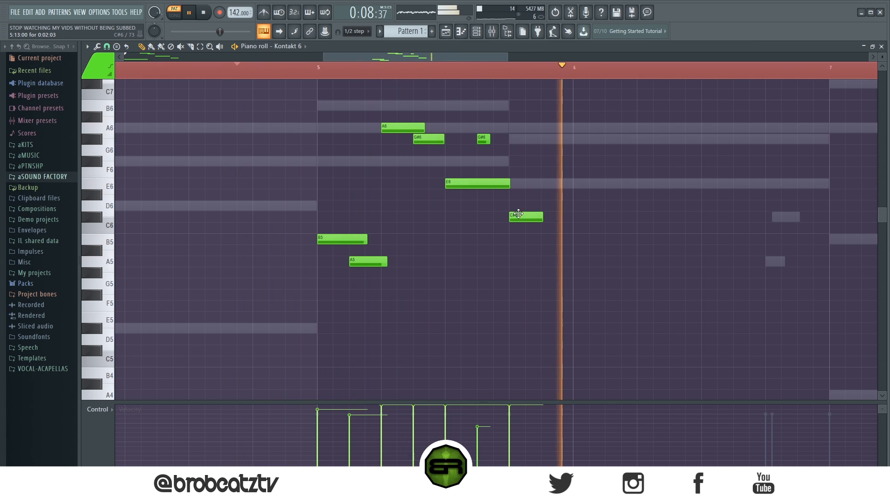
{"action": "scroll", "coordinate": [429, 69], "scroll_direction": "down", "scroll_amount": 3}
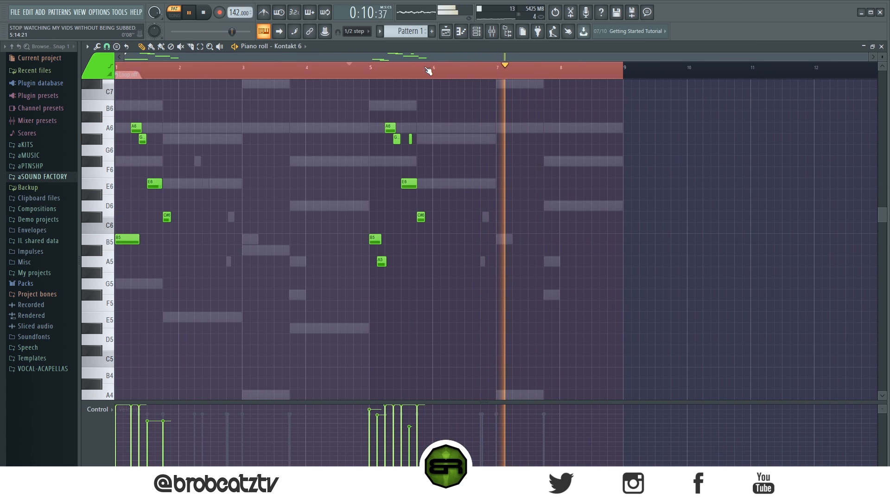
{"action": "key", "text": "space"}
- Show the channel rack over the playlist and play Pattern 1 with all its layers
{"action": "left_click", "coordinate": [445, 32]}
{"action": "left_click", "coordinate": [476, 31]}
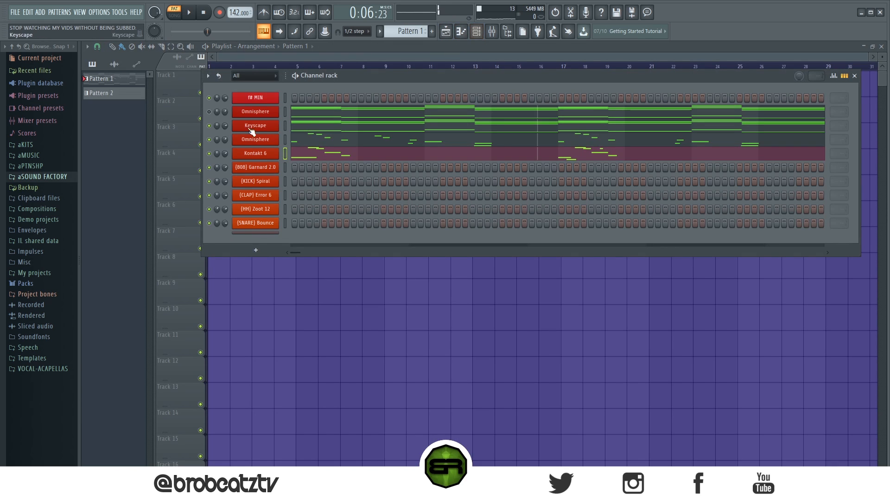
{"action": "key", "text": "space"}
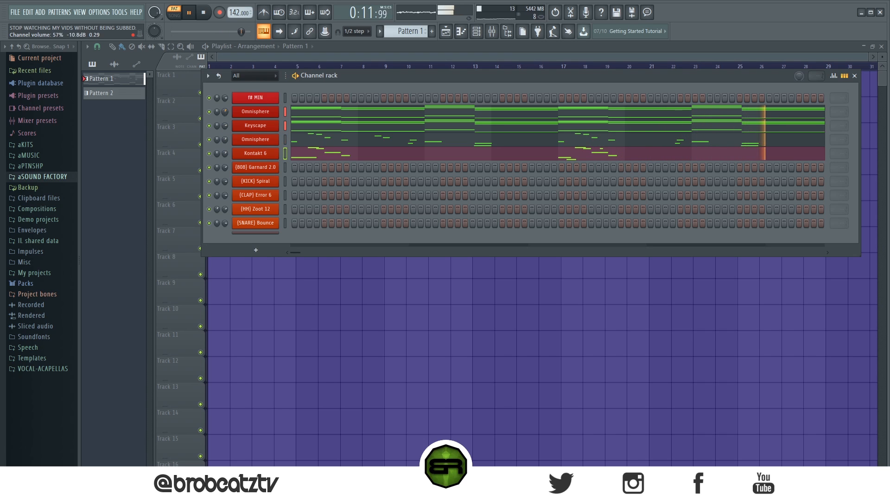
{"action": "key", "text": "space"}
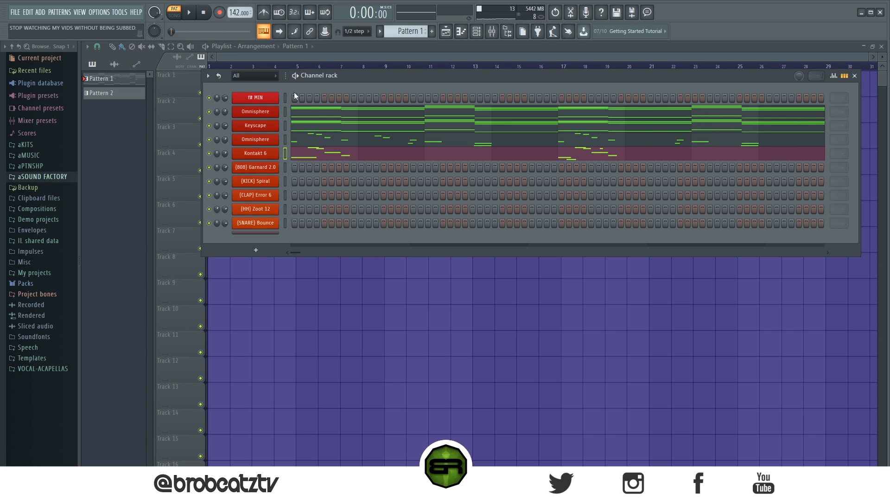
- Transpose all the Keyscape notes down one octave, deselect them, and play the result
{"action": "left_click", "coordinate": [304, 125]}
{"action": "scroll", "coordinate": [268, 159], "scroll_direction": "down", "scroll_amount": 5}
{"action": "key", "text": "ctrl+a"}
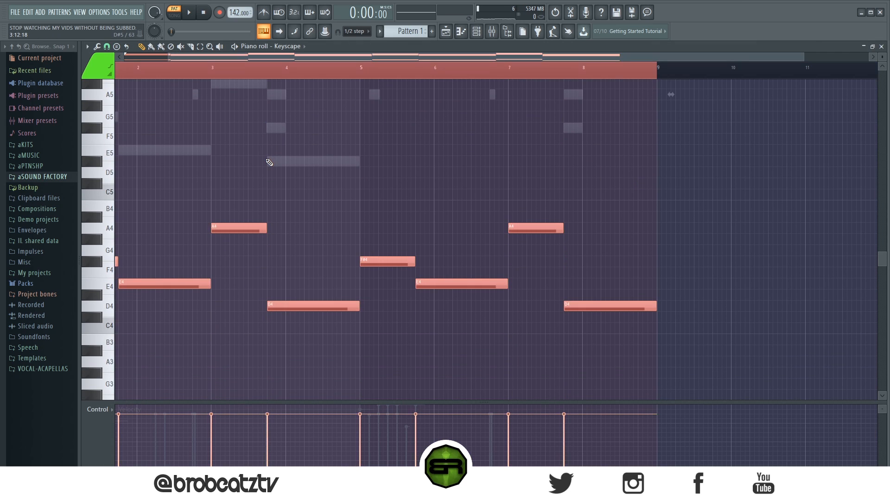
{"action": "key", "text": "ctrl+Down"}
{"action": "key", "text": "space"}
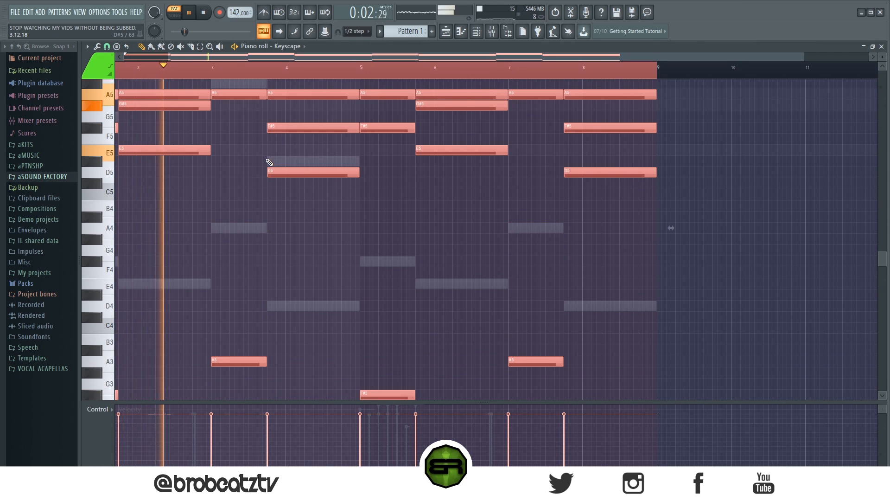
{"action": "left_click", "coordinate": [314, 218], "text": "ctrl"}
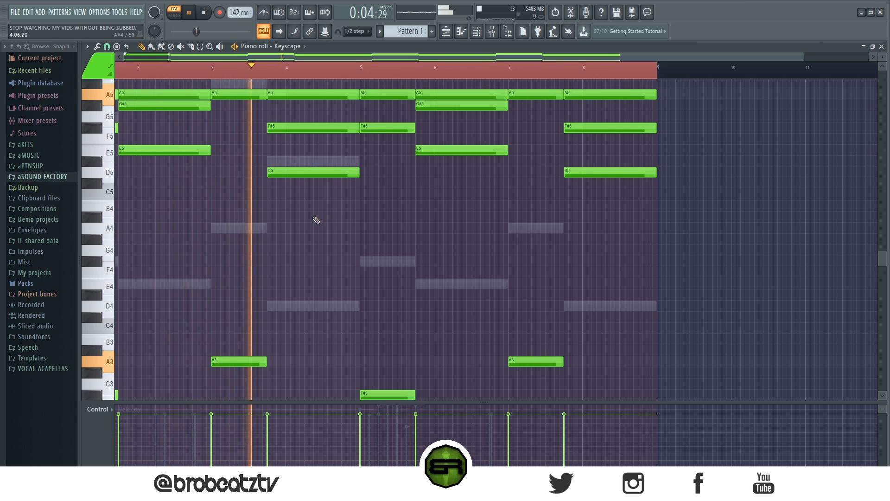
{"action": "scroll", "coordinate": [314, 221], "scroll_direction": "up", "scroll_amount": 3}
{"action": "key", "text": "space"}
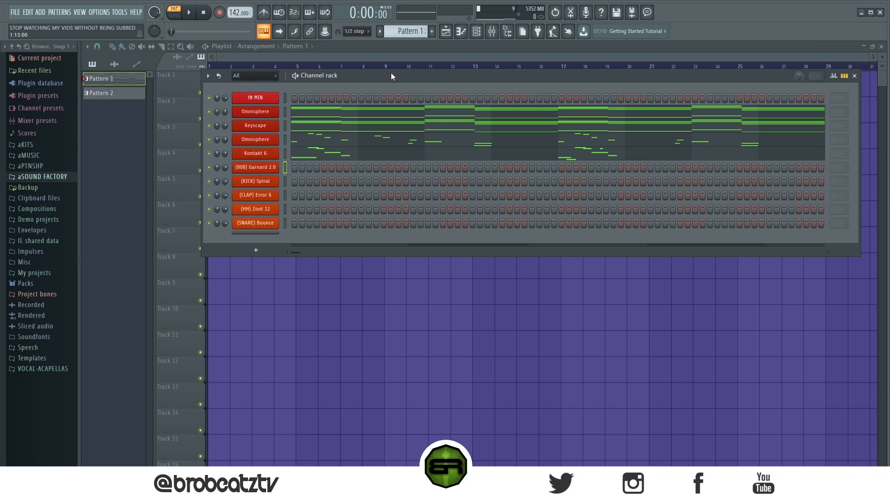
- Open the 808 Garnard 2.0 channel of Pattern 1 for note editing
{"action": "right_click", "coordinate": [270, 167]}
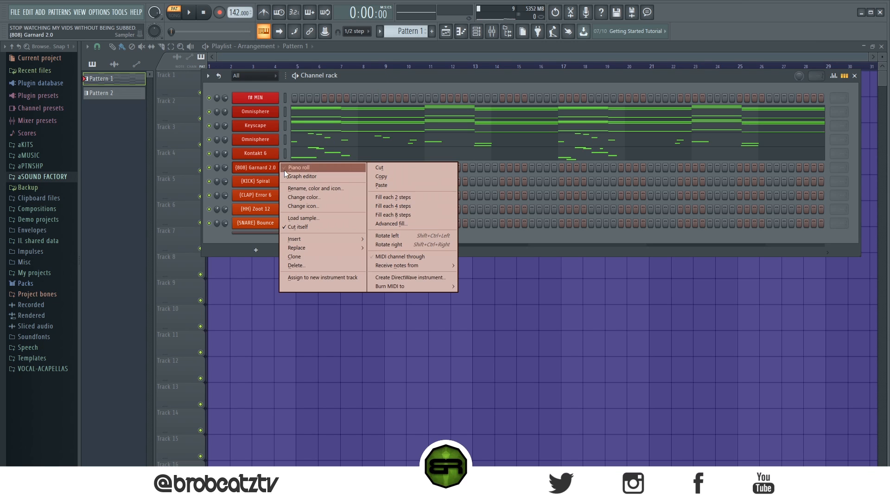
{"action": "left_click", "coordinate": [286, 168]}
{"action": "scroll", "coordinate": [233, 185], "scroll_direction": "up", "scroll_amount": 3}
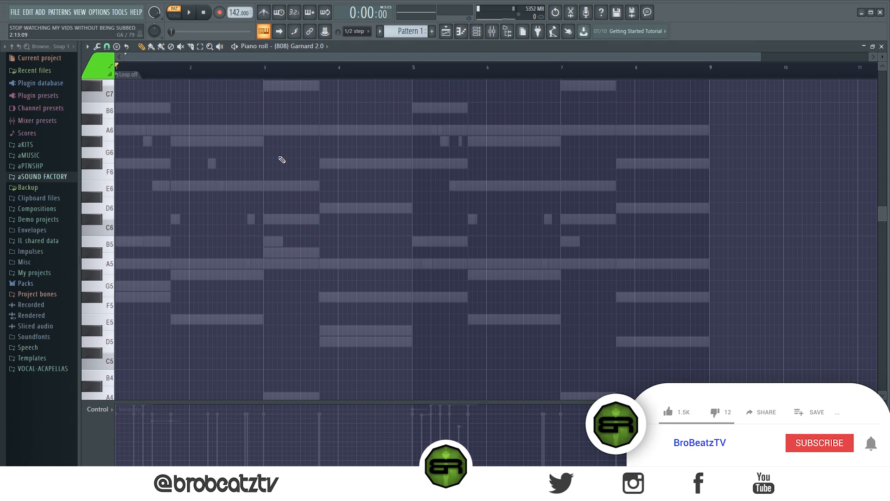
{"action": "scroll", "coordinate": [398, 32], "scroll_direction": "up", "scroll_amount": 1}
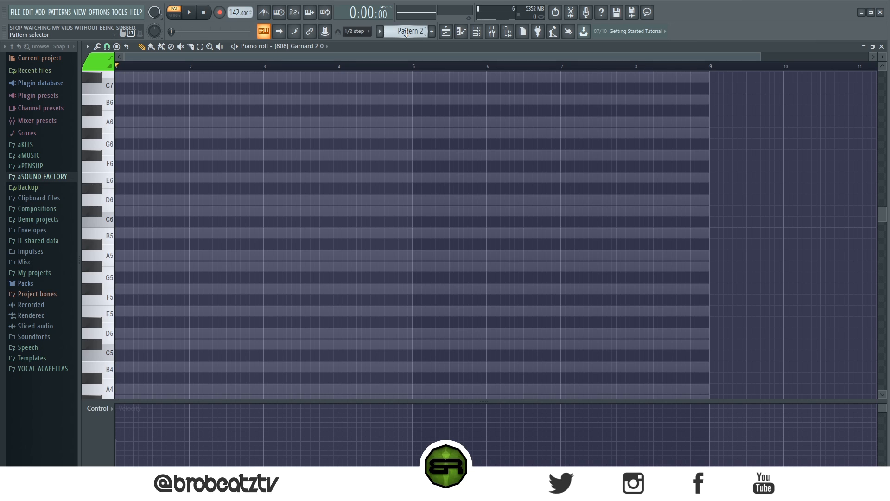
{"action": "scroll", "coordinate": [407, 32], "scroll_direction": "down", "scroll_amount": 1}
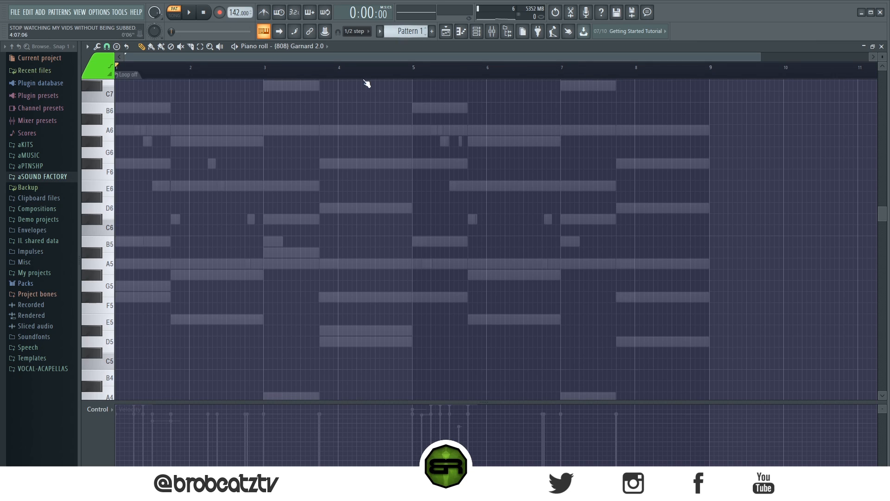
{"action": "scroll", "coordinate": [341, 150], "scroll_direction": "up", "scroll_amount": 1}
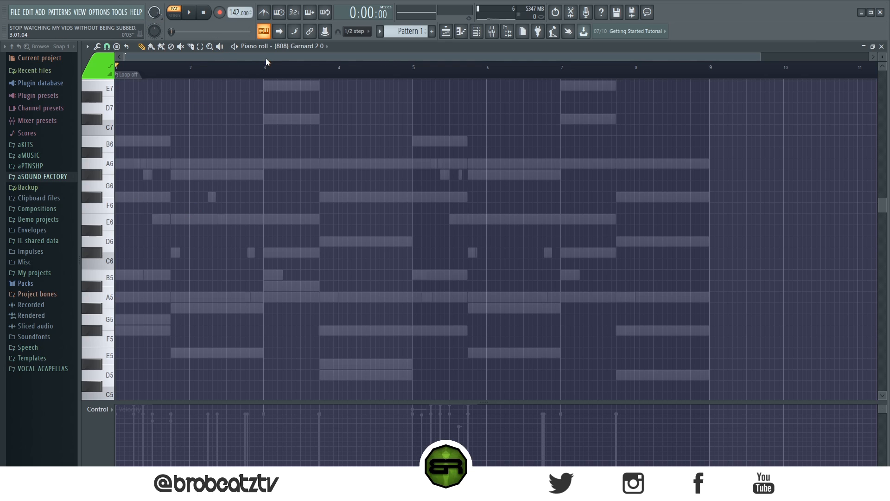
- Audition the 808 Garnard 2.0 sound at several pitches around F#6
{"action": "mouse_move", "coordinate": [108, 196]}
{"action": "left_mouse_down"}
{"action": "mouse_move", "coordinate": [109, 206]}
{"action": "mouse_move", "coordinate": [109, 186]}
{"action": "left_mouse_up"}
{"action": "key", "text": "r"}
{"action": "key", "text": "e"}
{"action": "key", "text": "w"}
{"action": "key", "text": "y"}
{"action": "key", "text": "w"}
{"action": "scroll", "coordinate": [135, 251], "scroll_direction": "up", "scroll_amount": 1}
{"action": "mouse_move", "coordinate": [119, 265]}
{"action": "left_mouse_down"}
{"action": "mouse_move", "coordinate": [151, 232]}
{"action": "mouse_move", "coordinate": [147, 240]}
{"action": "left_mouse_up"}
{"action": "scroll", "coordinate": [183, 237], "scroll_direction": "down", "scroll_amount": 2}
{"action": "scroll", "coordinate": [183, 238], "scroll_direction": "up", "scroll_amount": 1}
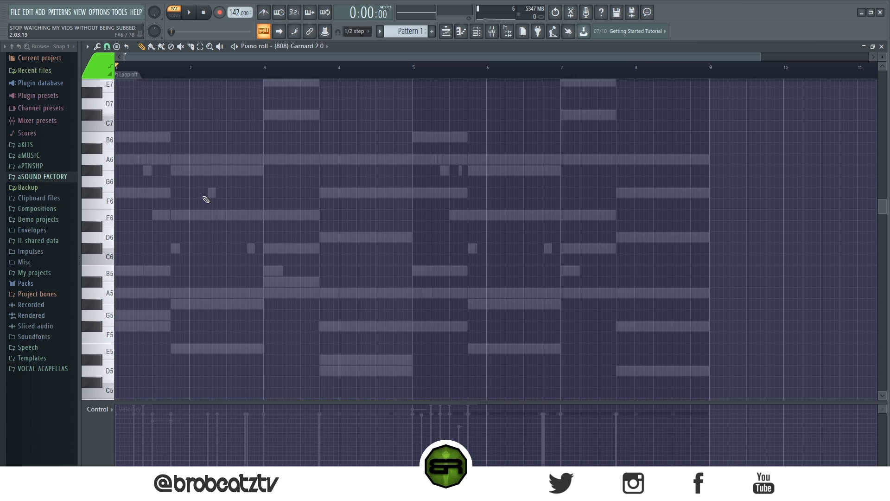
- Add half-beat 808 notes: F#6 at bar 1 beats 1 and 2.5, E6 at beat 4, two A6 and two D6 in bars 3–4
{"action": "left_click", "coordinate": [119, 192]}
{"action": "left_click", "coordinate": [148, 192]}
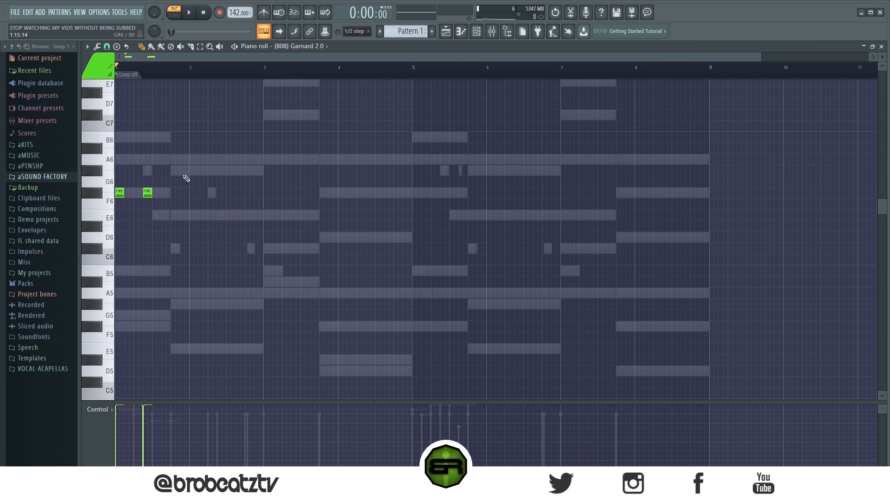
{"action": "left_click", "coordinate": [174, 216]}
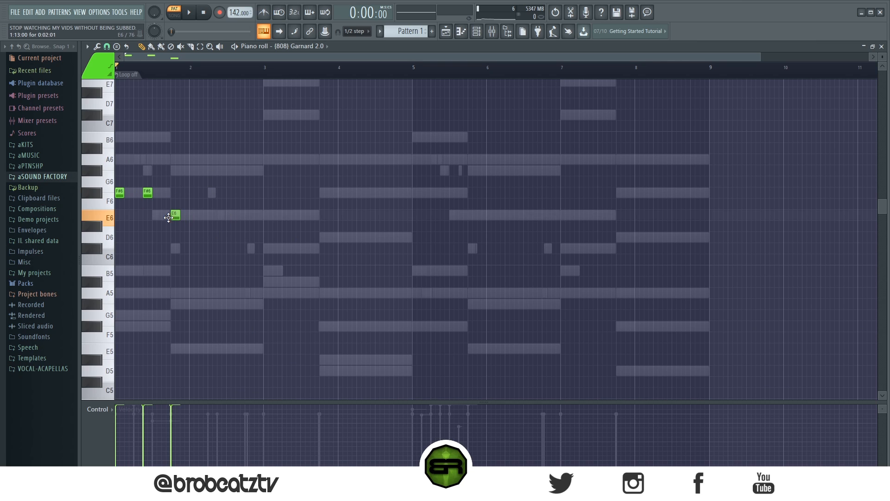
{"action": "left_click", "coordinate": [268, 159]}
{"action": "left_click", "coordinate": [296, 159]}
{"action": "left_click", "coordinate": [323, 237]}
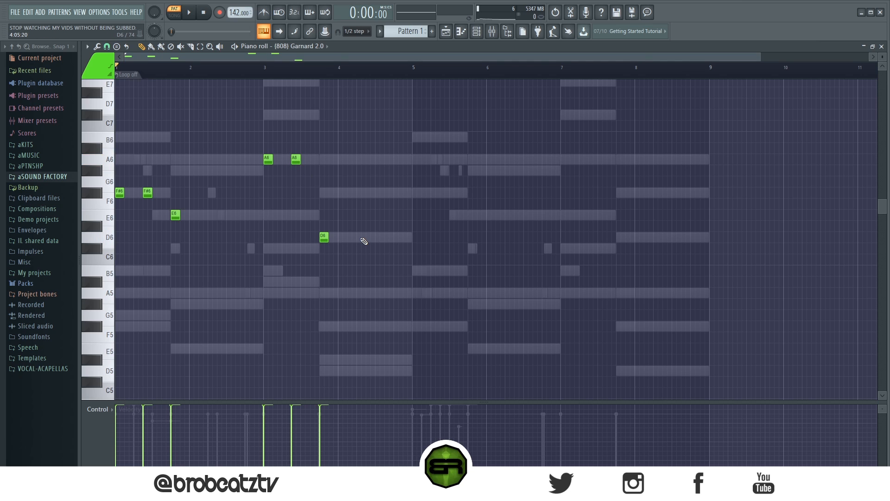
{"action": "left_click", "coordinate": [388, 237]}
- Copy the four-bar 808 phrase to bar 5, and add a half-beat D7 note at beat 4.5 of bar 8
{"action": "key", "text": "ctrl+a"}
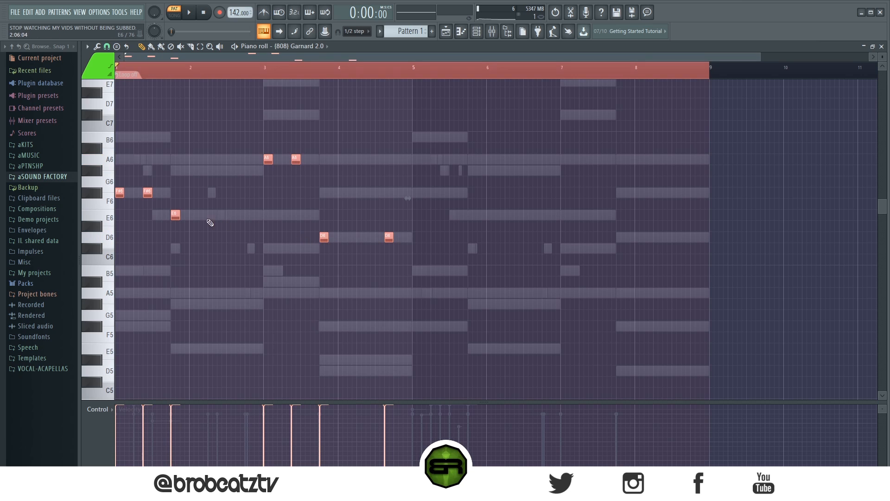
{"action": "mouse_move", "coordinate": [119, 193]}
{"action": "left_mouse_down"}
{"action": "mouse_move", "coordinate": [434, 219]}
{"action": "mouse_move", "coordinate": [415, 221]}
{"action": "left_mouse_up"}
{"action": "key", "text": "ctrl+d"}
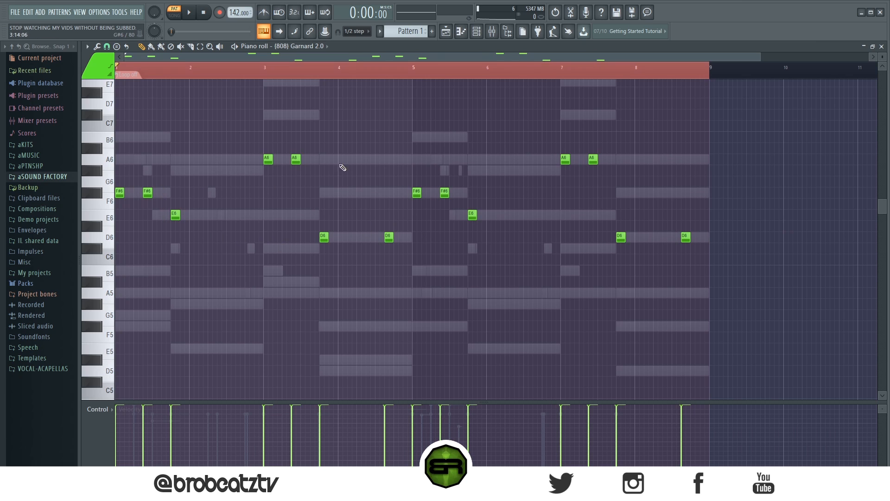
{"action": "left_click", "coordinate": [704, 237]}
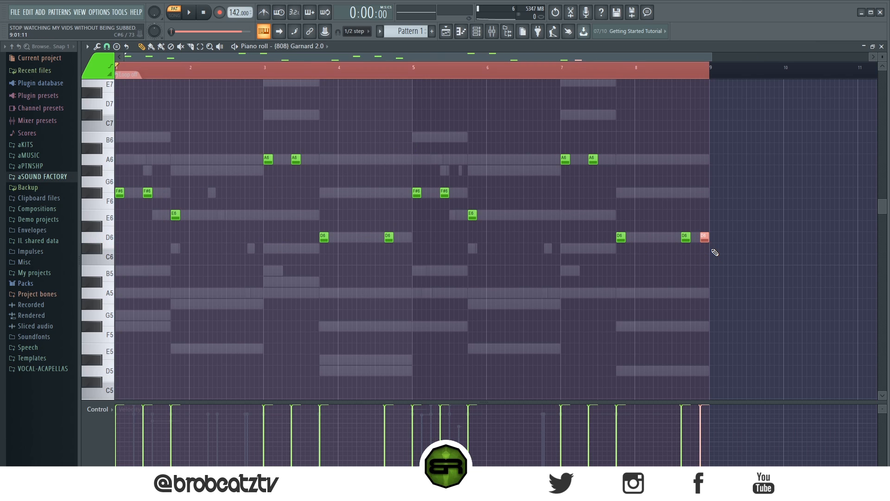
{"action": "key", "text": "ctrl+Up"}
- Compare the 808 notes in bars 1 to 4 with the ghosted chord notes behind them, section by section
{"action": "scroll", "coordinate": [339, 195], "scroll_direction": "up", "scroll_amount": 3}
{"action": "left_click_drag", "start_coordinate": [254, 143], "coordinate": [322, 275]}
{"action": "left_click", "coordinate": [340, 261]}
{"action": "scroll", "coordinate": [315, 242], "scroll_direction": "down", "scroll_amount": 3}
{"action": "left_click_drag", "start_coordinate": [146, 208], "coordinate": [160, 213]}
{"action": "left_click", "coordinate": [235, 214], "text": "ctrl"}
{"action": "left_click_drag", "start_coordinate": [159, 226], "coordinate": [181, 198]}
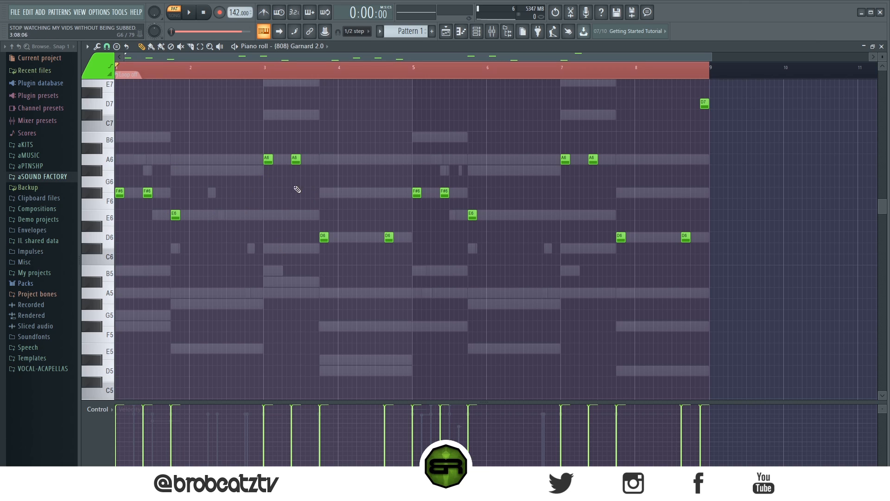
{"action": "scroll", "coordinate": [268, 208], "scroll_direction": "up", "scroll_amount": 3}
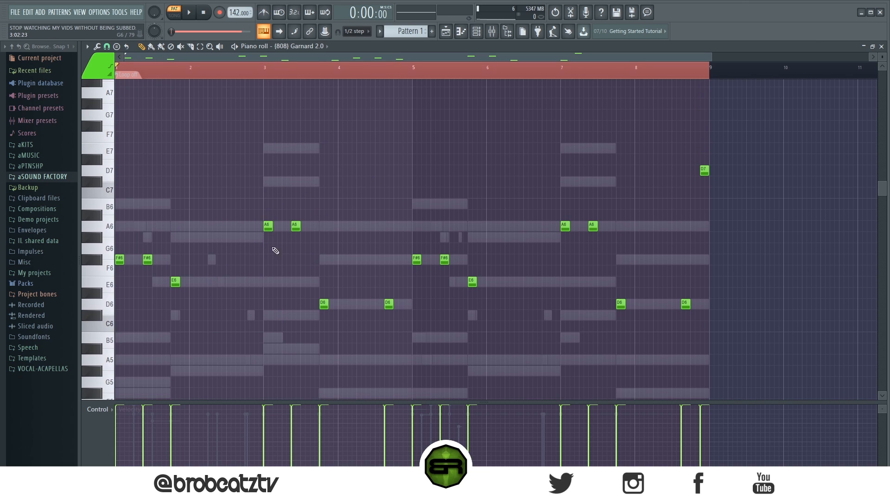
{"action": "mouse_move", "coordinate": [261, 132]}
{"action": "left_mouse_down"}
{"action": "mouse_move", "coordinate": [285, 253]}
{"action": "mouse_move", "coordinate": [290, 190]}
{"action": "left_mouse_up"}
{"action": "left_click_drag", "start_coordinate": [319, 132], "coordinate": [413, 340]}
{"action": "scroll", "coordinate": [334, 219], "scroll_direction": "down", "scroll_amount": 3}
{"action": "scroll", "coordinate": [199, 185], "scroll_direction": "up", "scroll_amount": 2}
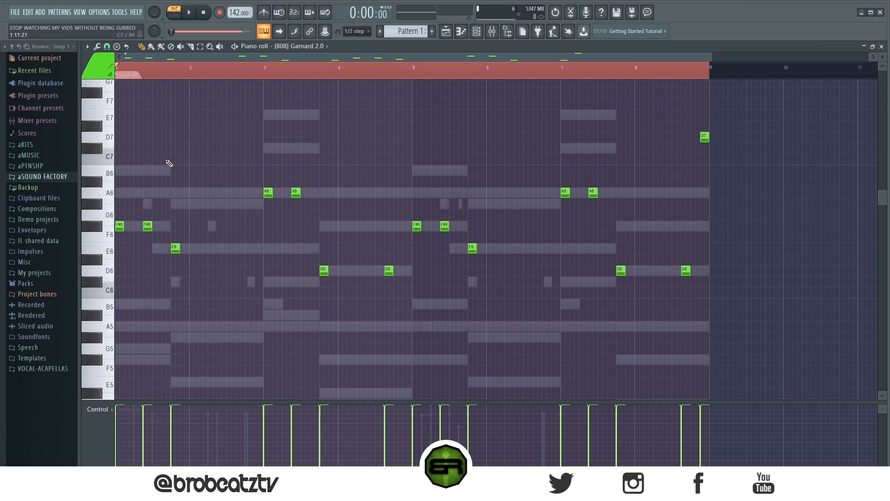
{"action": "left_click_drag", "start_coordinate": [166, 154], "coordinate": [118, 373]}
{"action": "left_click_drag", "start_coordinate": [170, 174], "coordinate": [263, 383]}
{"action": "left_click_drag", "start_coordinate": [264, 106], "coordinate": [323, 346]}
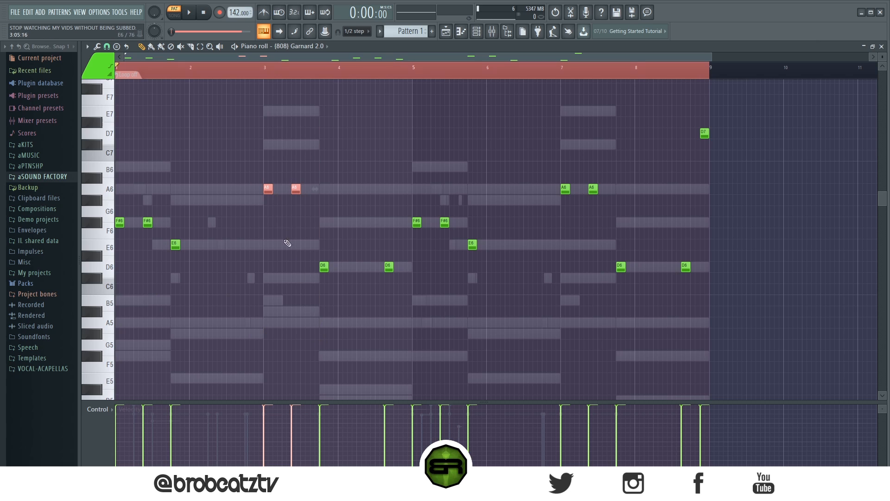
{"action": "left_click_drag", "start_coordinate": [321, 189], "coordinate": [413, 380]}
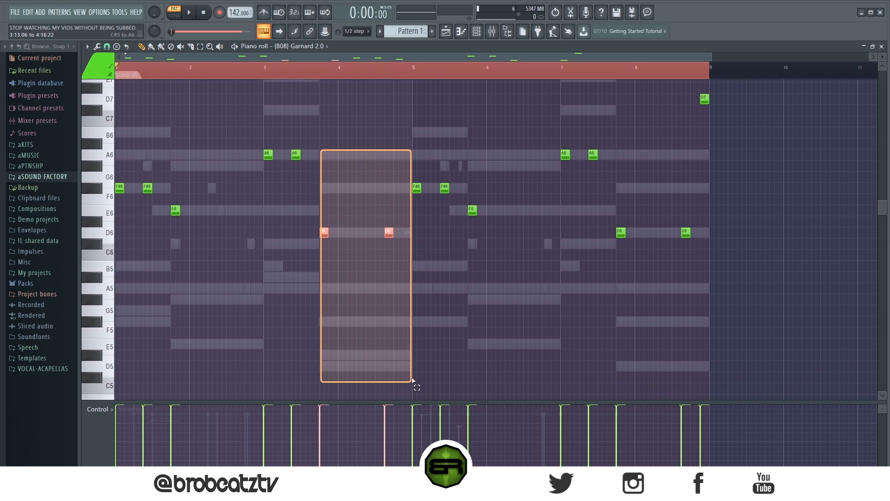
{"action": "right_click", "coordinate": [435, 301]}
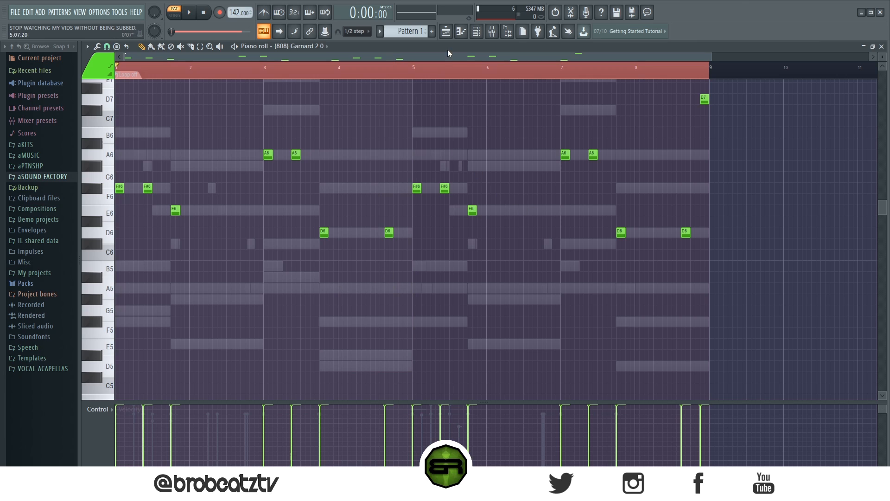
- Play the start of the 808 line, and transpose all its notes down one octave
{"action": "scroll", "coordinate": [376, 242], "scroll_direction": "up", "scroll_amount": 3}
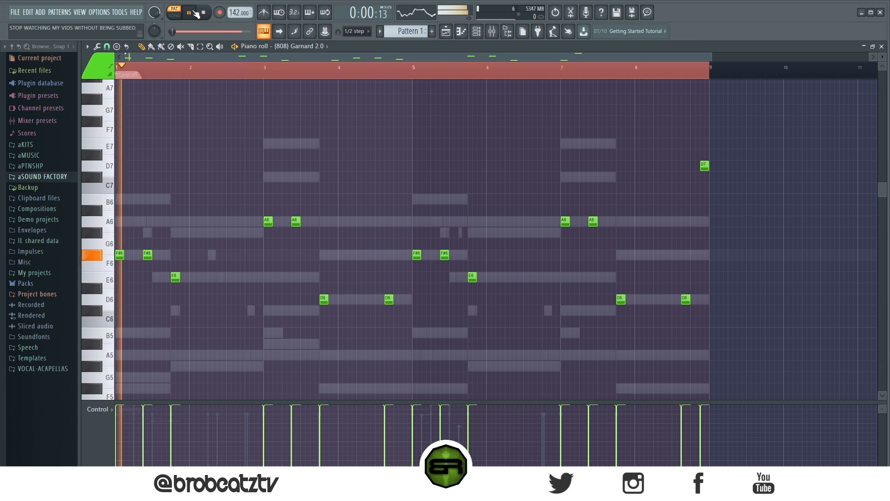
{"action": "key", "text": "ctrl+a"}
{"action": "key", "text": "ctrl+Down"}
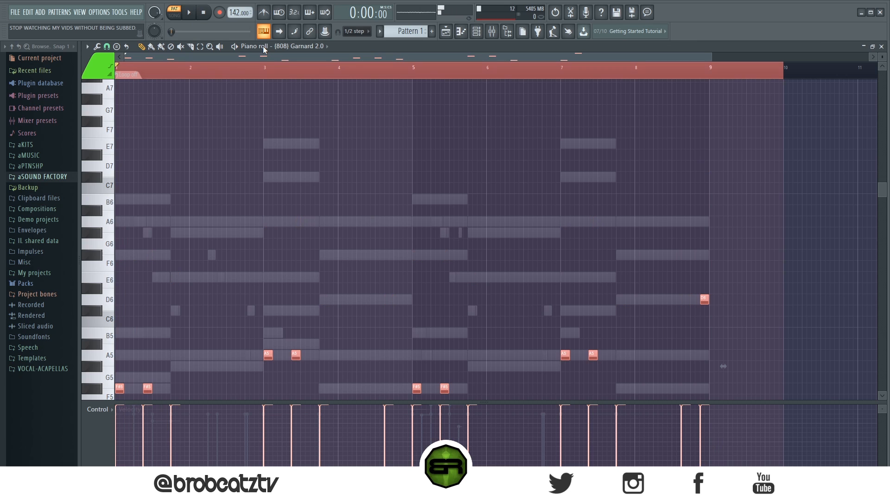
- Play the 808 line with its notes deselected, and copy the 808 channel's notes into the Spiral kick channel
{"action": "scroll", "coordinate": [377, 249], "scroll_direction": "down", "scroll_amount": 7}
{"action": "key", "text": "ctrl+d"}
{"action": "key", "text": "space"}
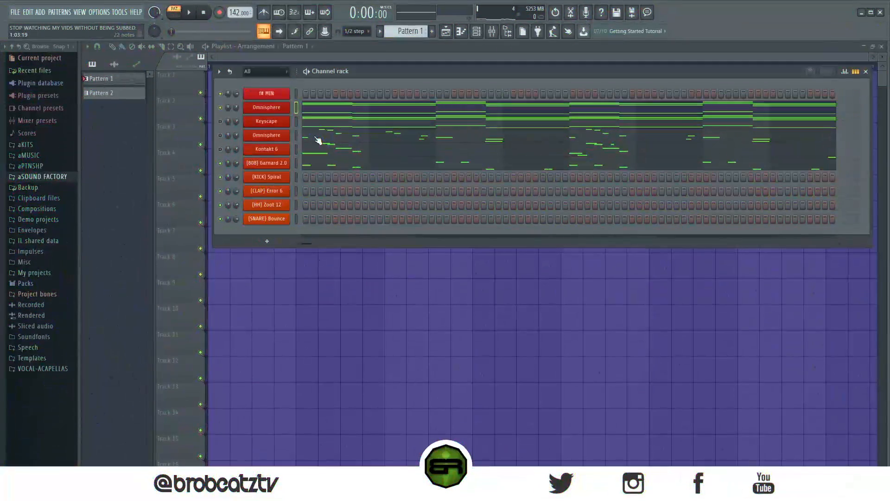
{"action": "right_click", "coordinate": [274, 165]}
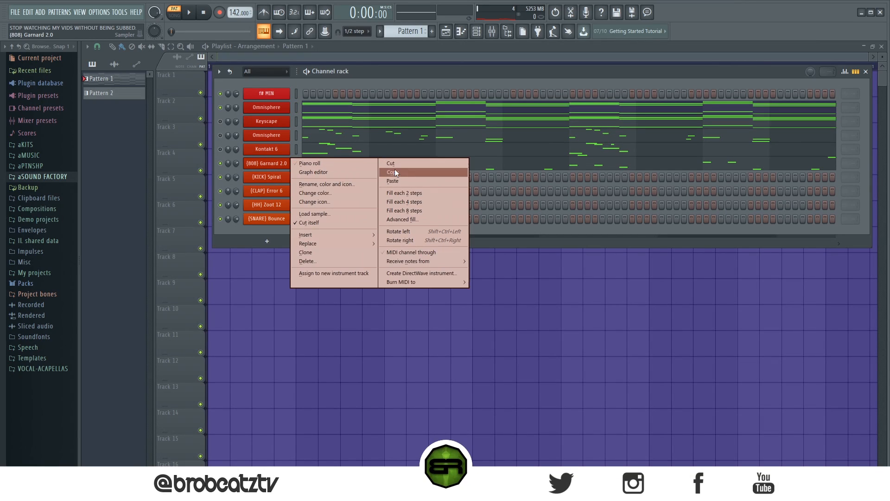
{"action": "left_click", "coordinate": [394, 171]}
{"action": "right_click", "coordinate": [287, 181]}
{"action": "left_click", "coordinate": [403, 199]}
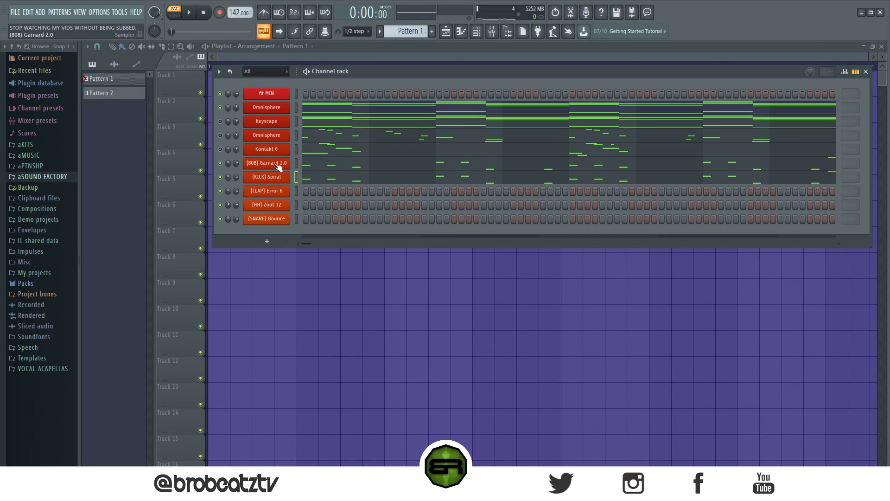
- Limit all the copied kick notes to the single pitch C5, and move them down a semitone to B4
{"action": "left_click", "coordinate": [330, 178]}
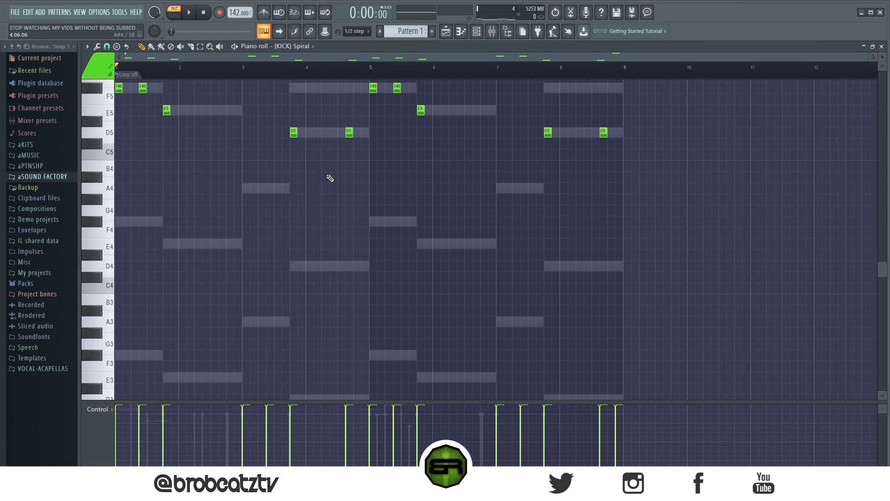
{"action": "key", "text": "ctrl+a"}
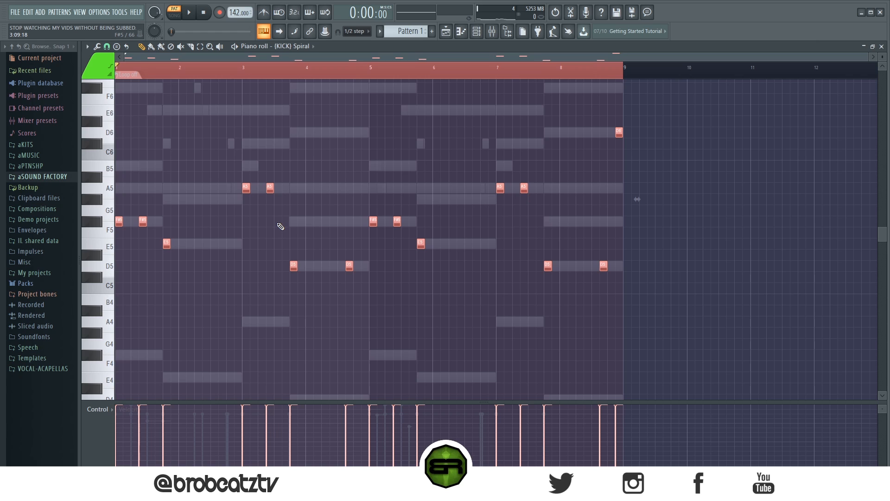
{"action": "key", "text": "alt+l"}
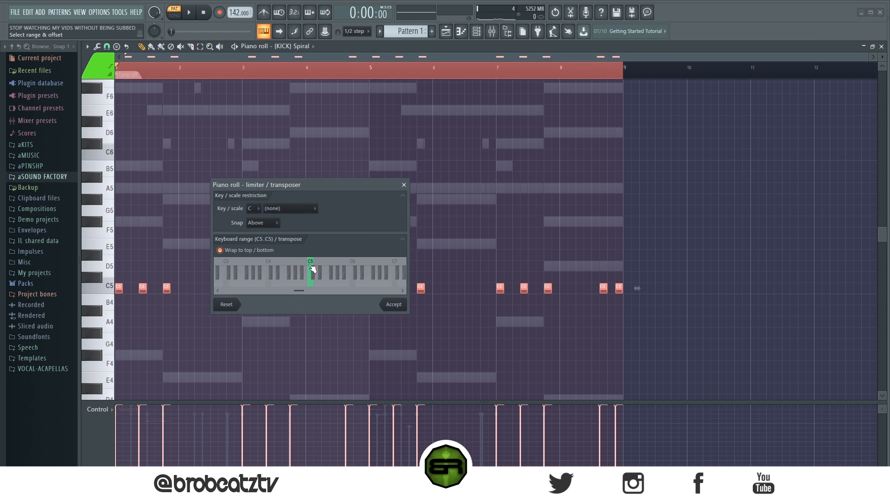
{"action": "left_click", "coordinate": [384, 305]}
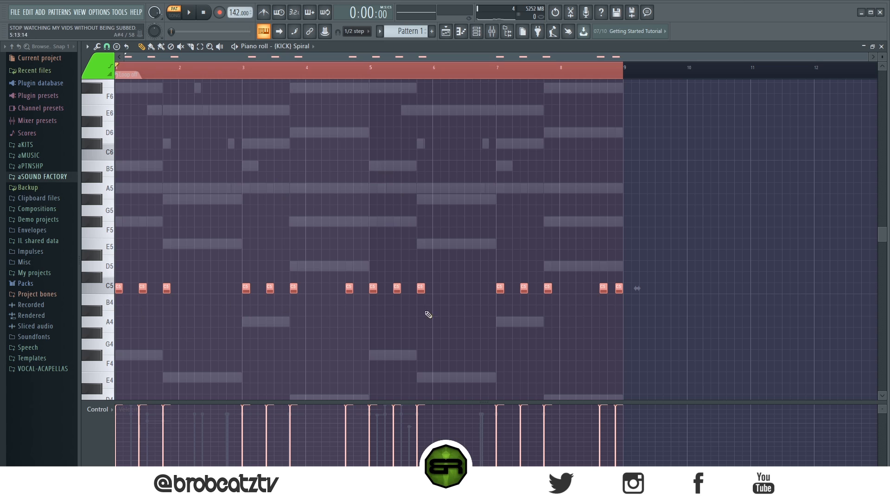
{"action": "left_click_drag", "start_coordinate": [145, 288], "coordinate": [142, 301]}
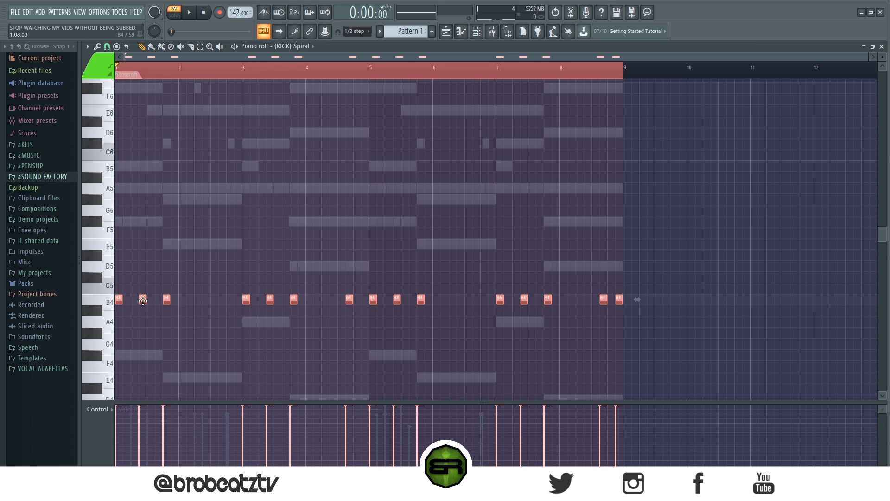
{"action": "left_click", "coordinate": [183, 239]}
- Delete the last kick note at the end of bar 8, and return to the channel rack
{"action": "scroll", "coordinate": [232, 212], "scroll_direction": "down", "scroll_amount": 5}
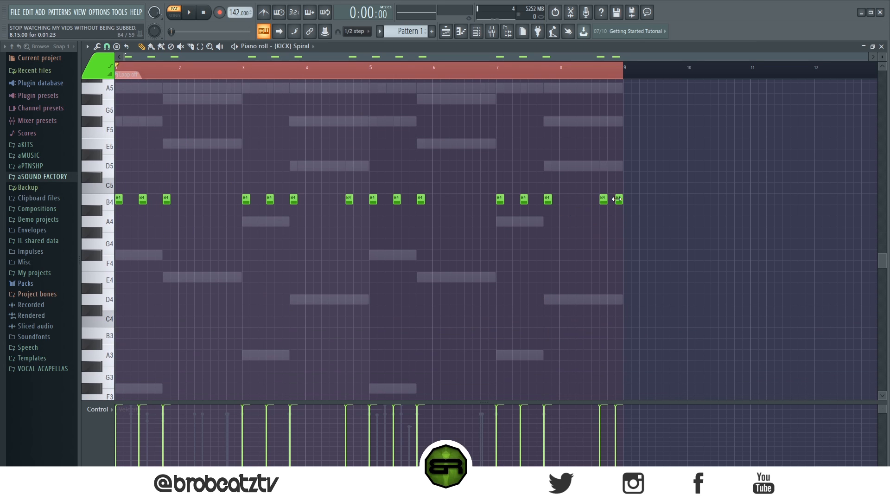
{"action": "scroll", "coordinate": [411, 185], "scroll_direction": "up", "scroll_amount": 2}
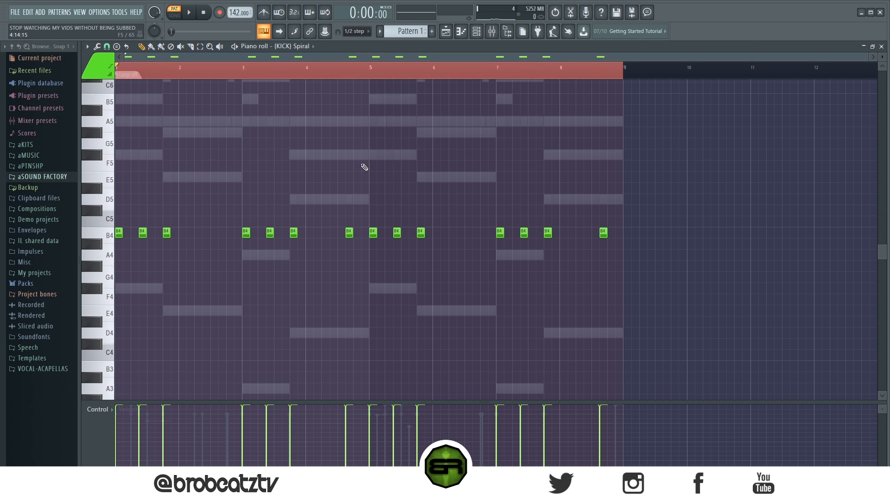
{"action": "left_click", "coordinate": [453, 33]}
{"action": "left_click", "coordinate": [476, 31]}
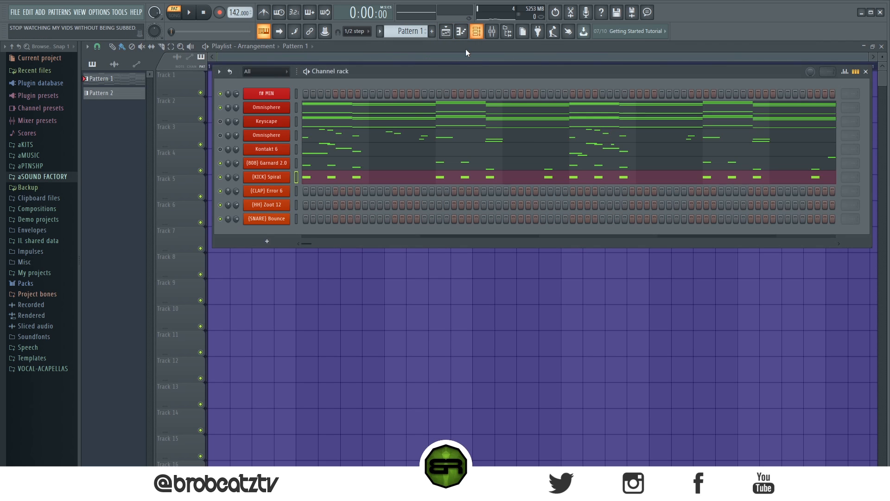
- During playback, add Error 6 claps at step 9 of bars 1 to 4, plus one at step 8 of bar 4
{"action": "key", "text": "space"}
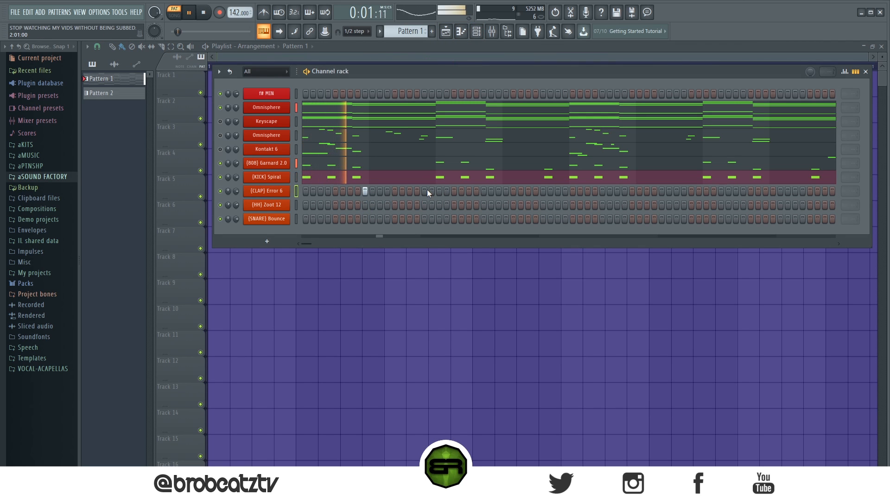
{"action": "left_click", "coordinate": [483, 191]}
{"action": "left_click", "coordinate": [602, 191]}
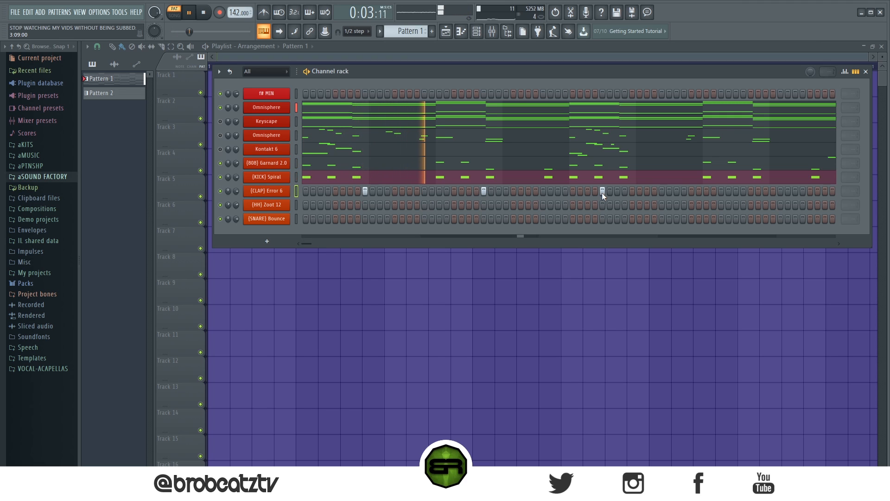
{"action": "left_click", "coordinate": [721, 191]}
{"action": "left_click", "coordinate": [714, 191]}
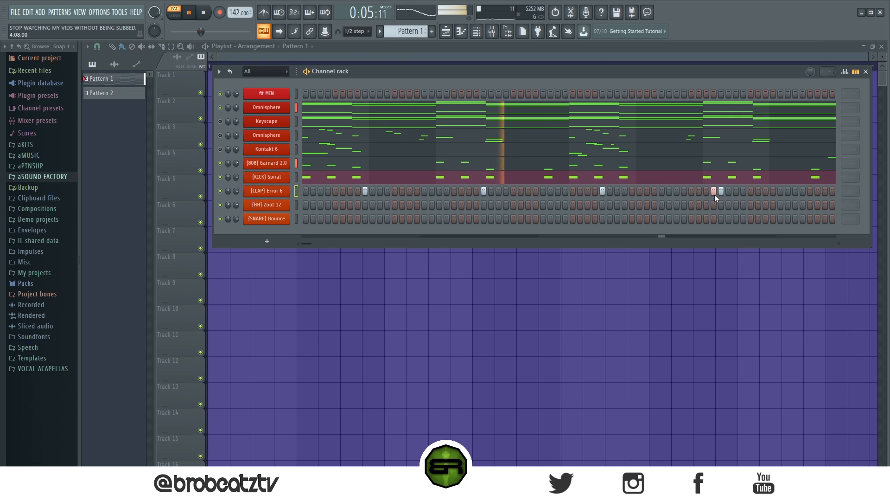
- Duplicate the four-bar clap pattern into bars 5 to 8, and return to the channel rack
{"action": "right_click", "coordinate": [286, 190]}
{"action": "left_click", "coordinate": [299, 192]}
{"action": "key", "text": "space"}
{"action": "key", "text": "ctrl+b"}
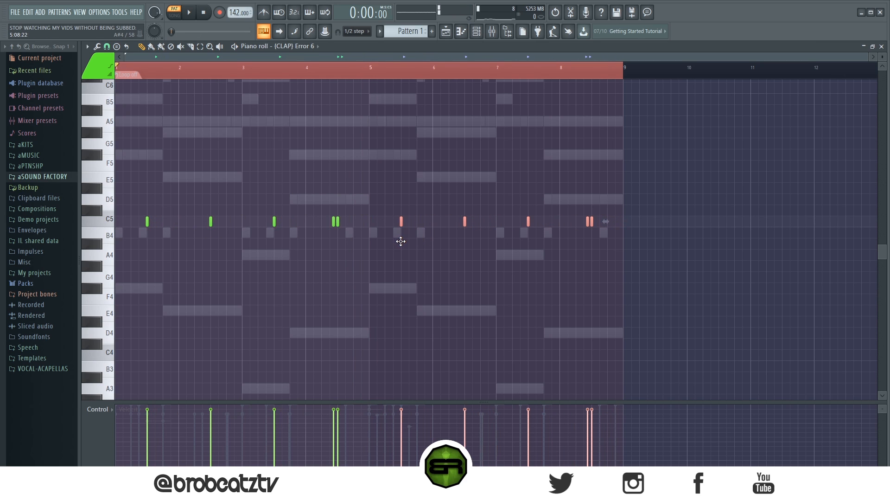
{"action": "left_click", "coordinate": [476, 38]}
- Add Bounce snares at step 11 of bar 1, step 15 of bar 2, step 3 of bar 3, and steps 11 and 15 of bar 4
{"action": "key", "text": "space"}
{"action": "key", "text": "space"}
{"action": "left_click", "coordinate": [380, 219]}
{"action": "key", "text": "space"}
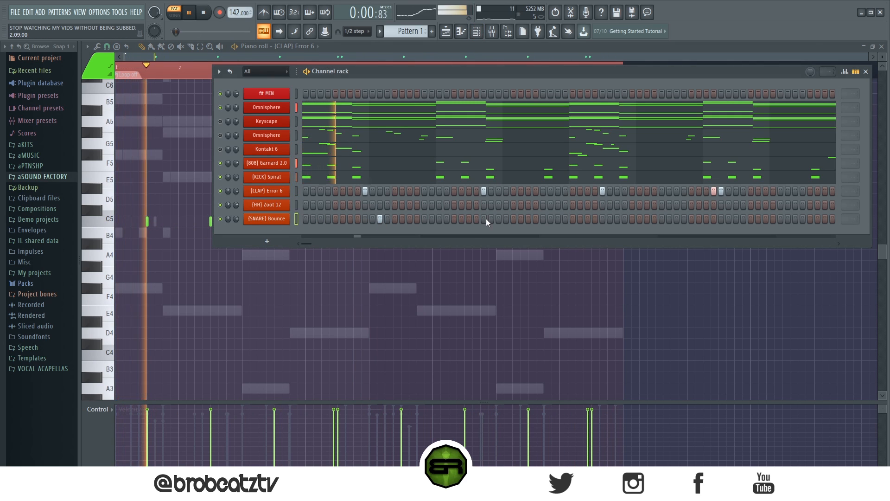
{"action": "left_click", "coordinate": [558, 219]}
{"action": "key", "text": "space"}
{"action": "key", "text": "space"}
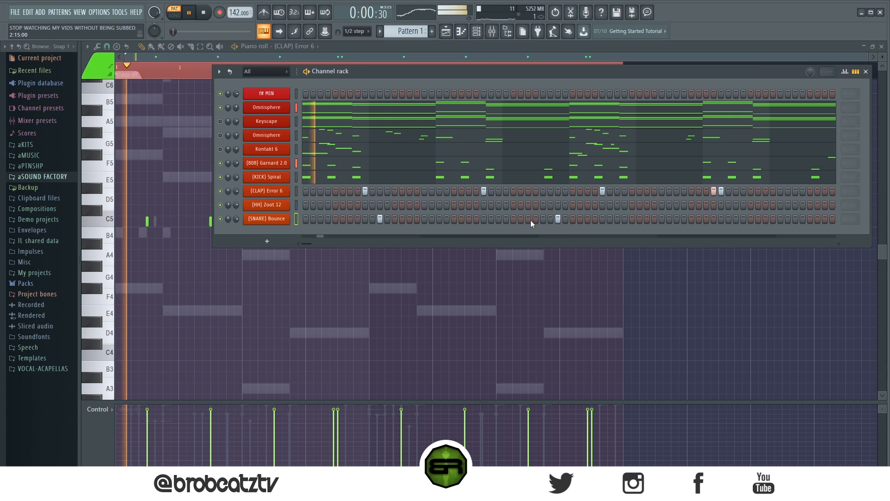
{"action": "left_click", "coordinate": [527, 219]}
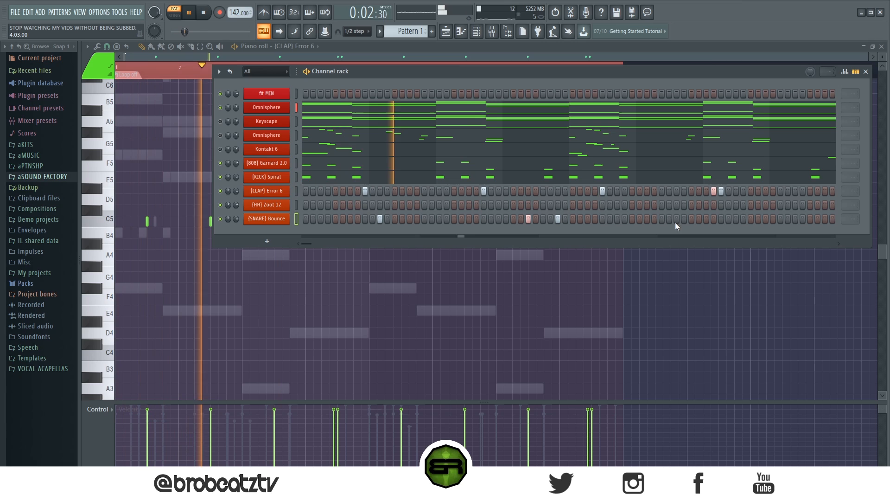
{"action": "left_click", "coordinate": [736, 219]}
{"action": "left_click", "coordinate": [766, 219]}
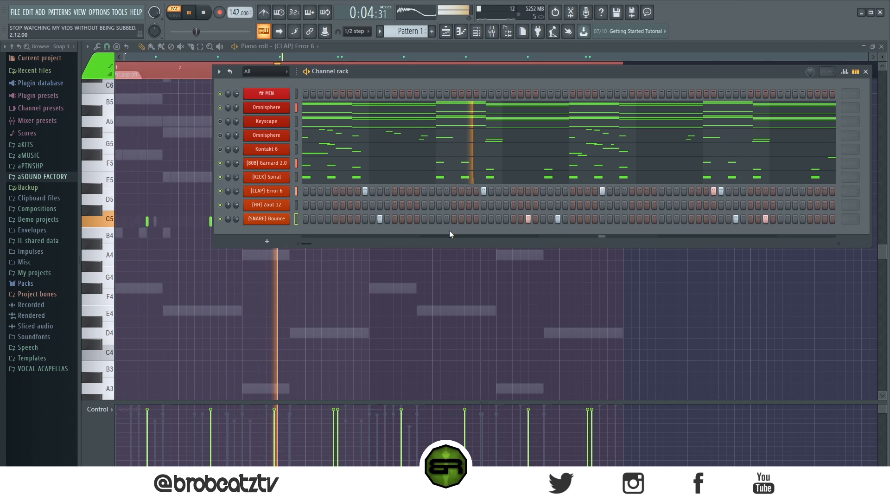
- Copy the whole four-bar snare pattern into bars 5 to 8
{"action": "right_click", "coordinate": [287, 219]}
{"action": "left_click", "coordinate": [304, 218]}
{"action": "key", "text": "ctrl+a"}
{"action": "left_click_drag", "start_coordinate": [155, 224], "coordinate": [411, 234]}
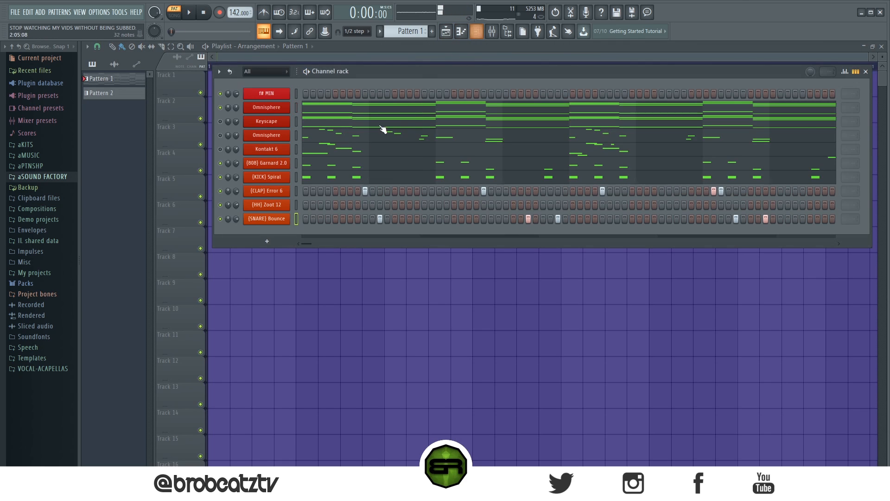
- Fill bar 1 of the Zoot 12 hi-hat with eight short C5 notes, one every half beat
{"action": "right_click", "coordinate": [287, 204]}
{"action": "left_click", "coordinate": [306, 205]}
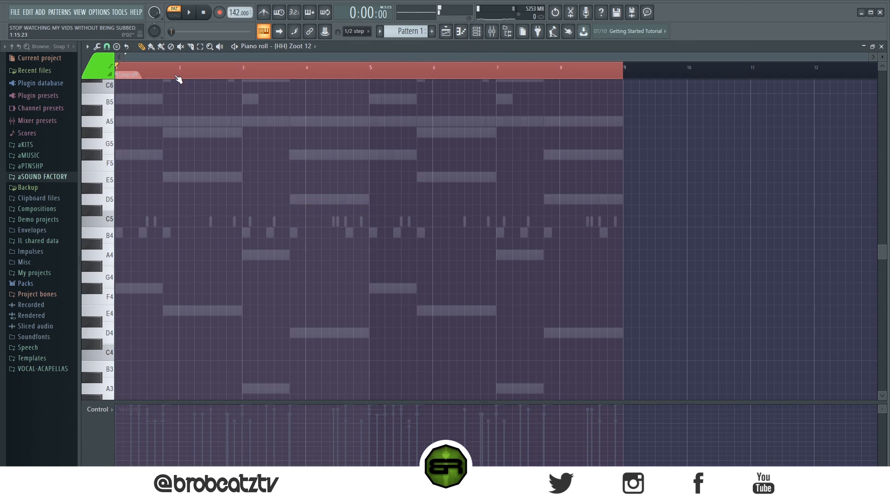
{"action": "scroll", "coordinate": [177, 76], "scroll_direction": "up", "scroll_amount": 2}
{"action": "left_click_drag", "start_coordinate": [176, 58], "coordinate": [154, 63]}
{"action": "left_click", "coordinate": [157, 73]}
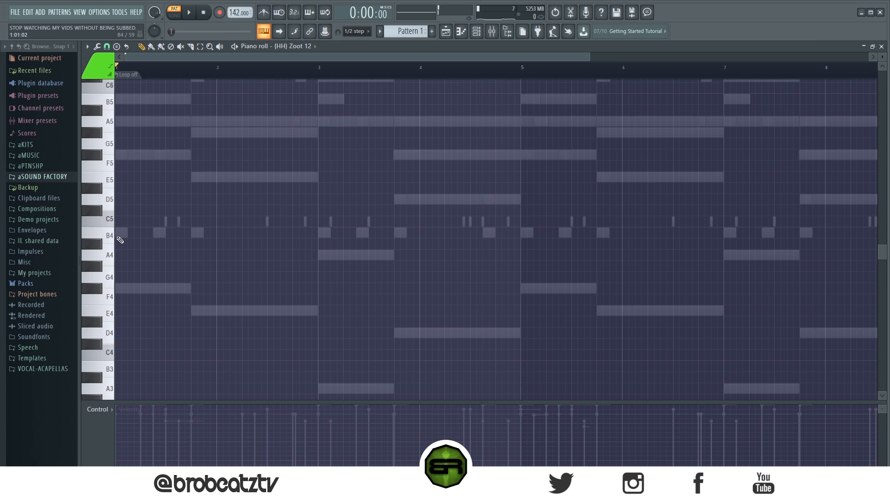
{"action": "left_click", "coordinate": [112, 224]}
{"action": "left_click", "coordinate": [140, 222]}
{"action": "left_click_drag", "start_coordinate": [149, 206], "coordinate": [177, 228]}
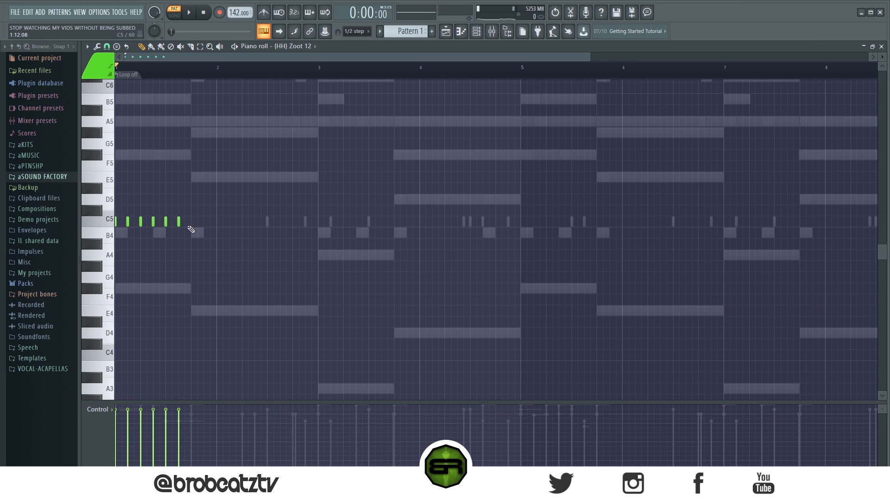
{"action": "left_click", "coordinate": [196, 225]}
- Play the beat with the hi-hats, and slightly lower the velocity of all eight hi-hat notes
{"action": "key", "text": "space"}
{"action": "key", "text": "space"}
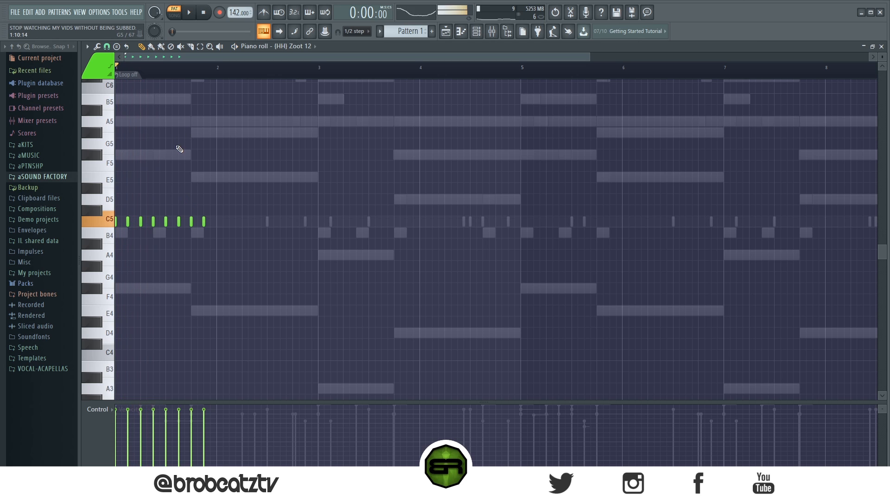
{"action": "key", "text": "ctrl+a"}
{"action": "key", "text": "space"}
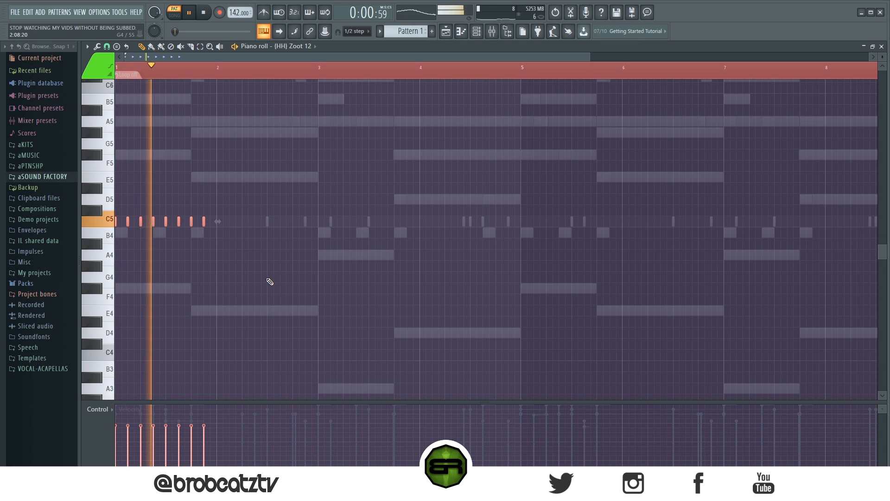
{"action": "key", "text": "ctrl+d"}
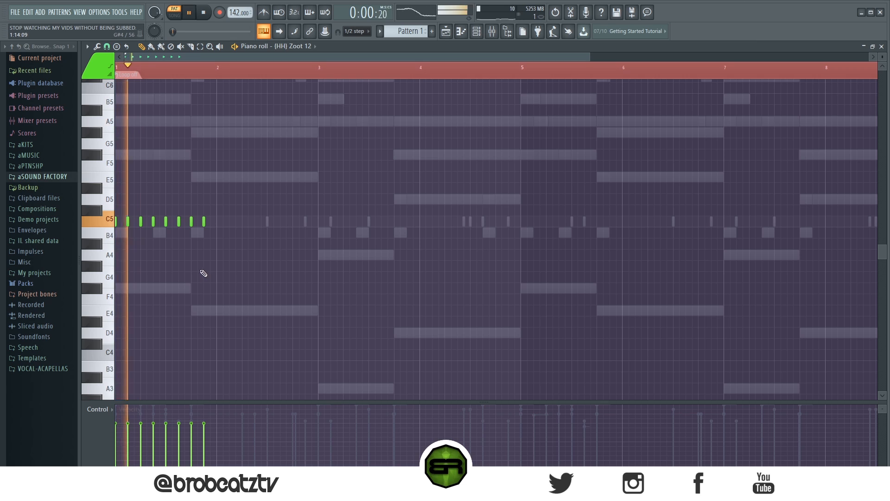
{"action": "key", "text": "space"}
- Add a half-beat G#4 hi-hat note at beat 3 of bar 1, chop it into four notes, and lower their velocity
{"action": "left_click", "coordinate": [166, 265]}
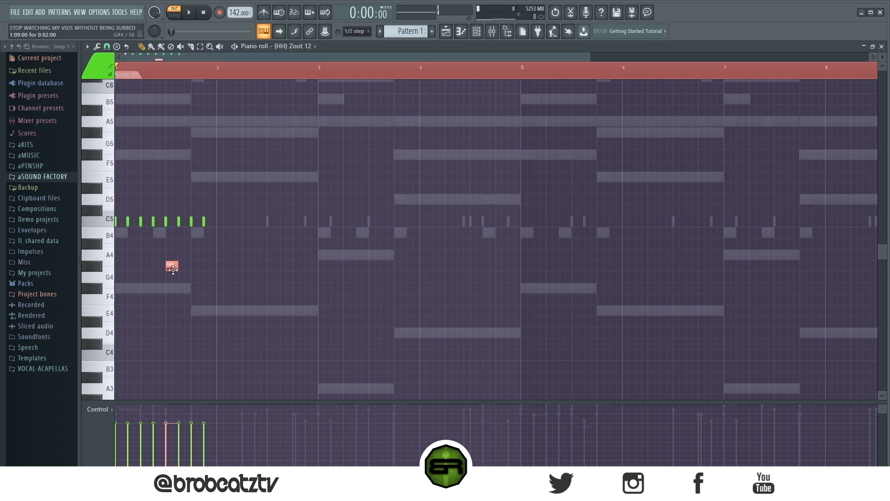
{"action": "key", "text": "alt+u"}
{"action": "left_click", "coordinate": [405, 220]}
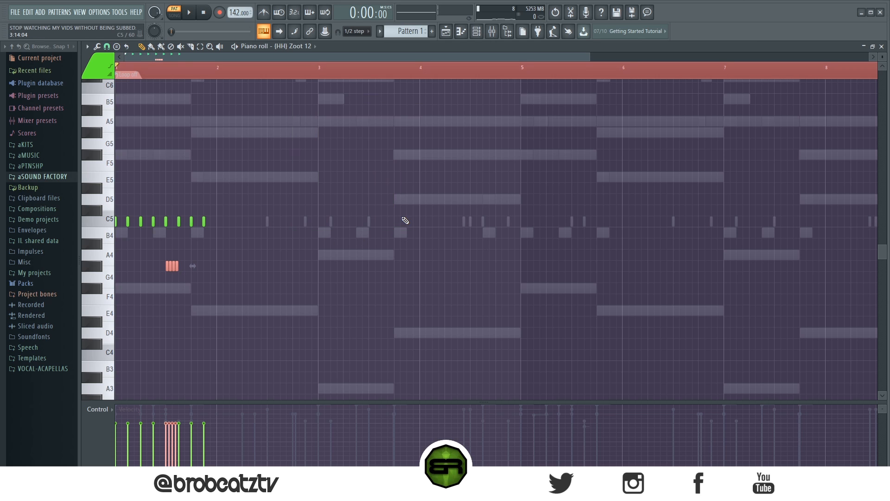
{"action": "key", "text": "space"}
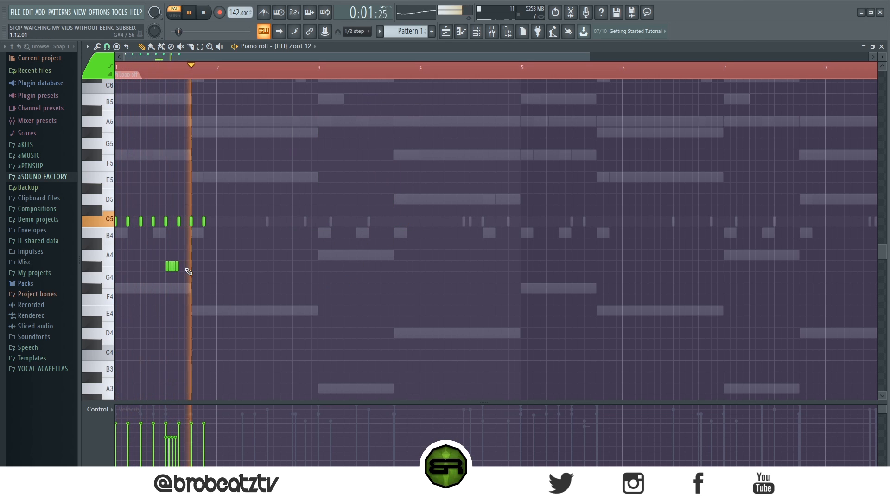
- Delete the hi-hat at beat 4.5 of bar 1, and add C5 hits at beats 3, 3.25 and 3.5 of bar 2
{"action": "right_click", "coordinate": [203, 221]}
{"action": "key", "text": "space"}
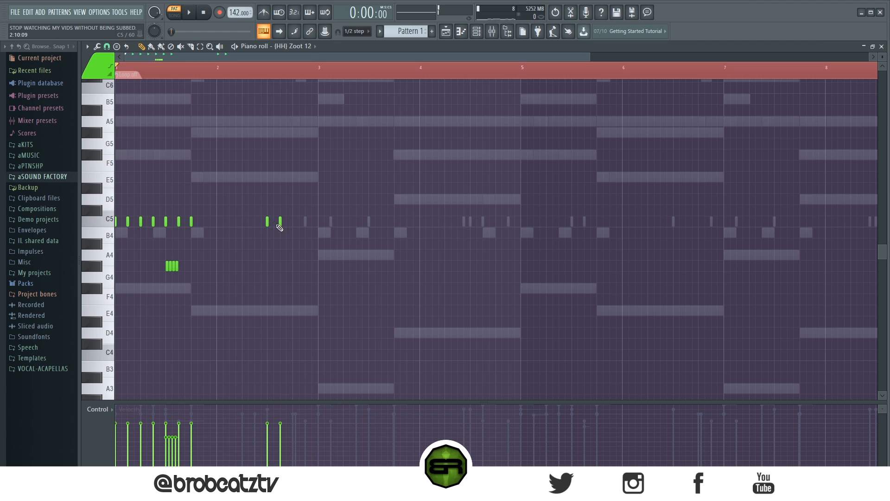
{"action": "left_click_drag", "start_coordinate": [879, 56], "coordinate": [879, 47]}
{"action": "scroll", "coordinate": [295, 288], "scroll_direction": "up", "scroll_amount": 1}
{"action": "key", "text": "space"}
- Copy the two-bar hi-hat pattern into bars 3 and 4, and play the result
{"action": "mouse_move", "coordinate": [128, 261]}
{"action": "left_mouse_down"}
{"action": "mouse_move", "coordinate": [388, 267]}
{"action": "mouse_move", "coordinate": [332, 270]}
{"action": "left_mouse_up"}
{"action": "left_click", "coordinate": [338, 287], "text": "ctrl"}
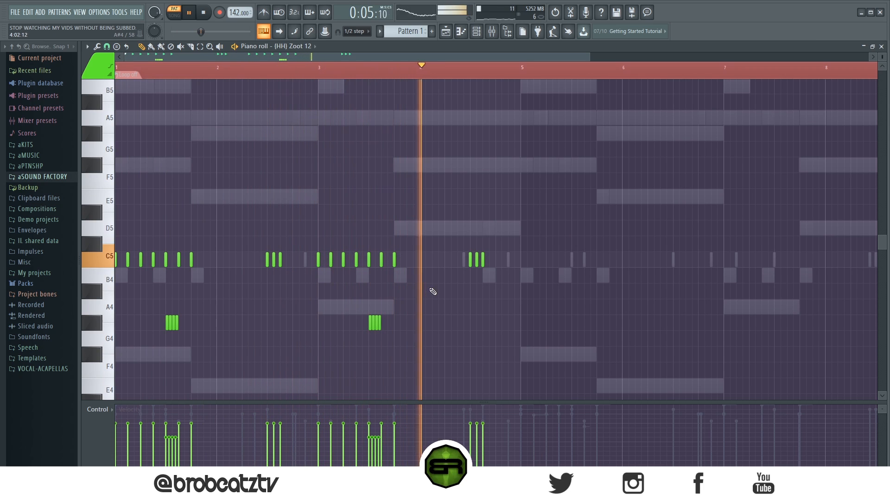
{"action": "key", "text": "space"}
{"action": "key", "text": "space"}
- Try single C5 hi-hat hits at beats 2.5 and 2 of bar 4 during playback
{"action": "left_click", "coordinate": [459, 262]}
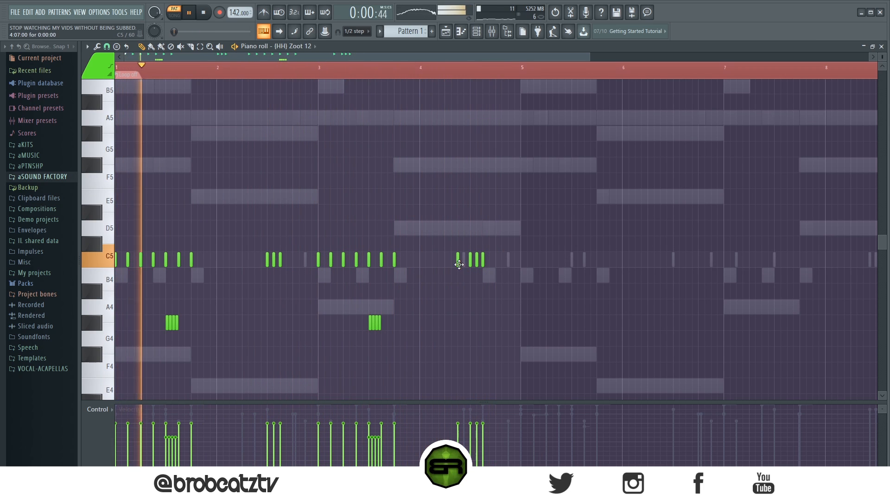
{"action": "left_click", "coordinate": [447, 264]}
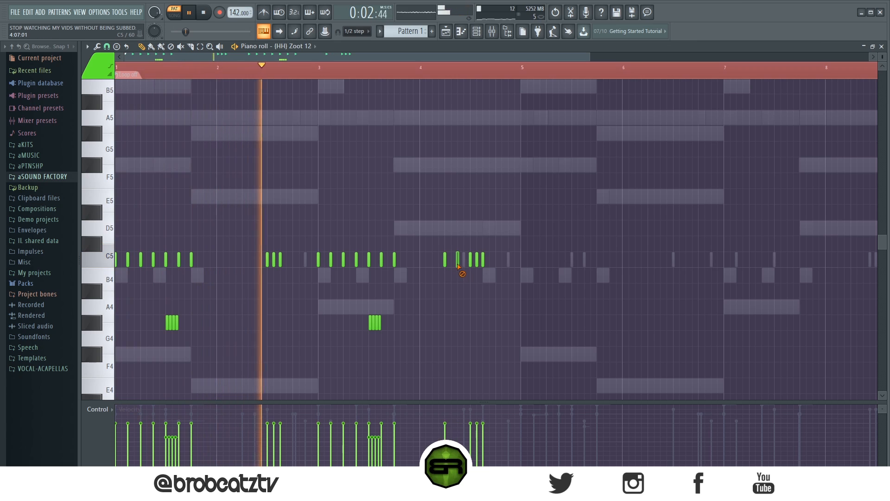
{"action": "left_click_drag", "start_coordinate": [446, 261], "coordinate": [452, 264]}
{"action": "right_click", "coordinate": [445, 264]}
- Copy the four-note hi-hat roll from bar 3 to C5 at beat 2 of bar 4
{"action": "left_click_drag", "start_coordinate": [387, 301], "coordinate": [457, 260]}
{"action": "key", "text": "space"}
- Copy the entire four-bar hi-hat pattern into bars 5 to 8 and return to the channel rack
{"action": "key", "text": "ctrl+b"}
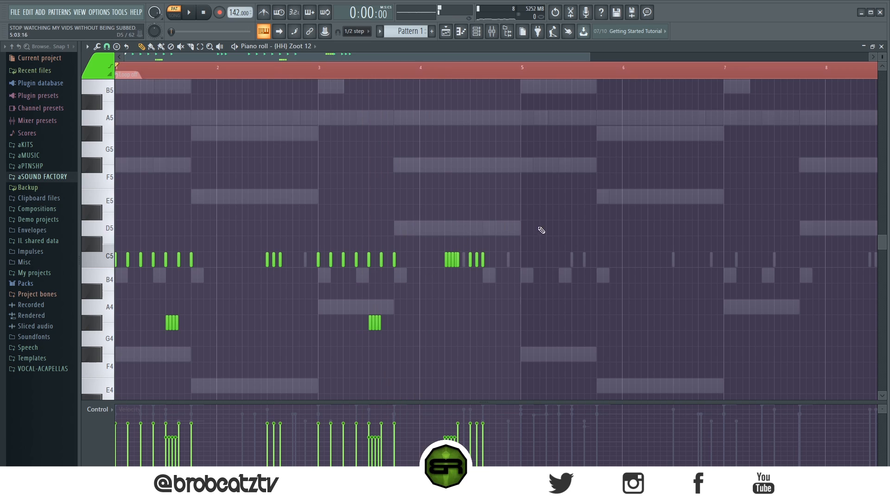
{"action": "key", "text": "ctrl+a"}
{"action": "key", "text": "ctrl+b"}
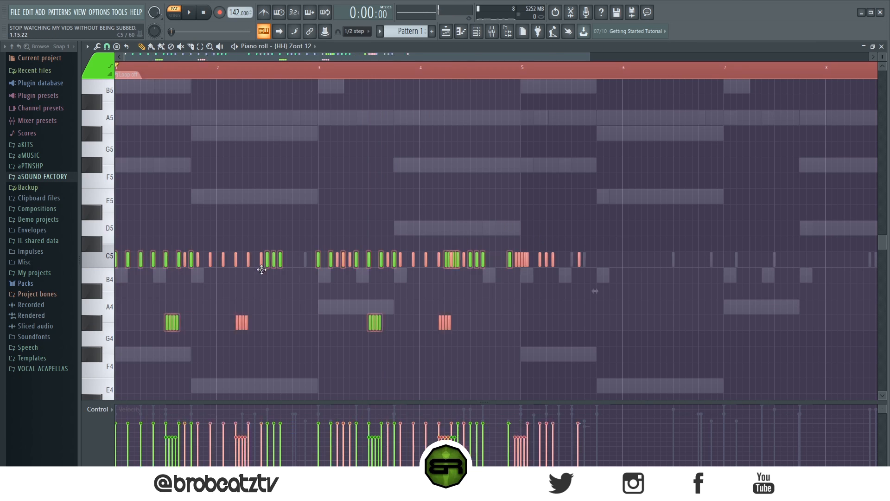
{"action": "left_click", "coordinate": [447, 34]}
{"action": "left_click", "coordinate": [477, 33]}
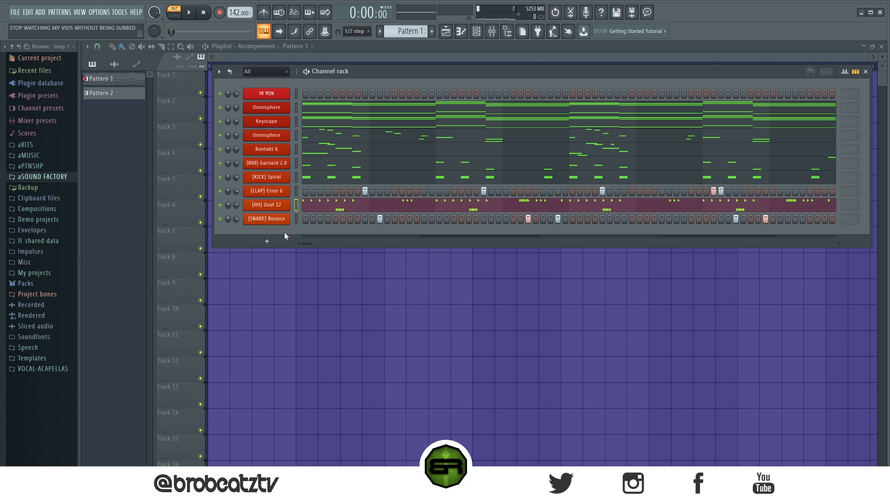
- Add a stock Patcher channel and look through its preset list without loading a preset
{"action": "left_click", "coordinate": [267, 241]}
{"action": "mouse_move", "coordinate": [290, 290]}
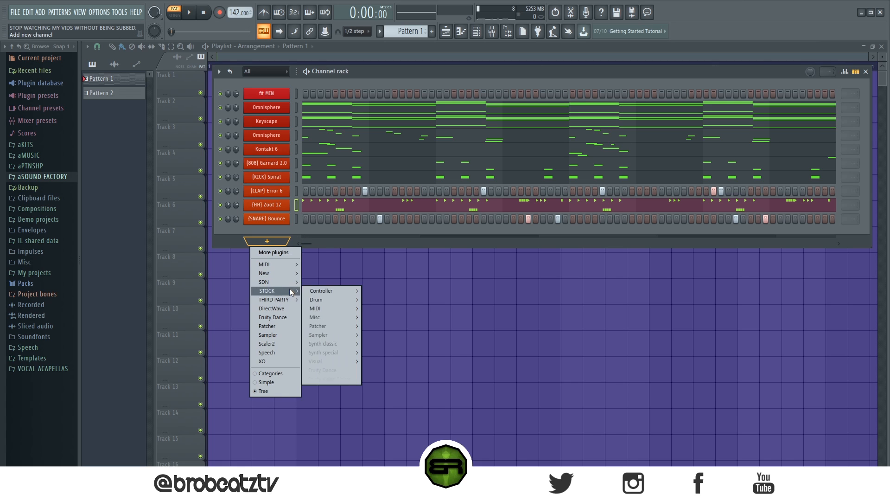
{"action": "mouse_move", "coordinate": [352, 326]}
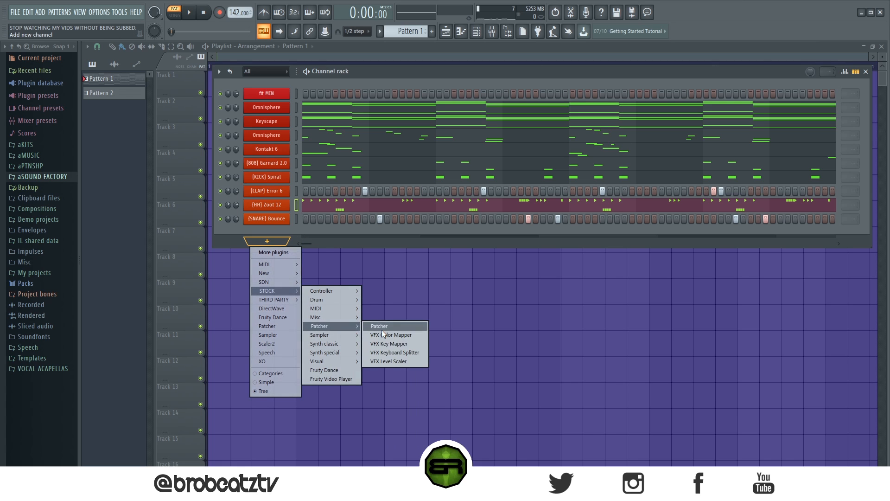
{"action": "left_click", "coordinate": [382, 328]}
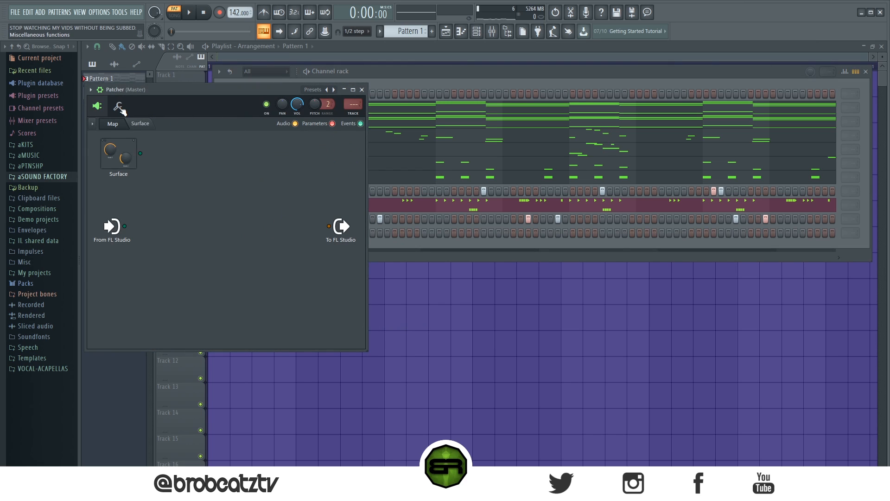
{"action": "left_click", "coordinate": [315, 89]}
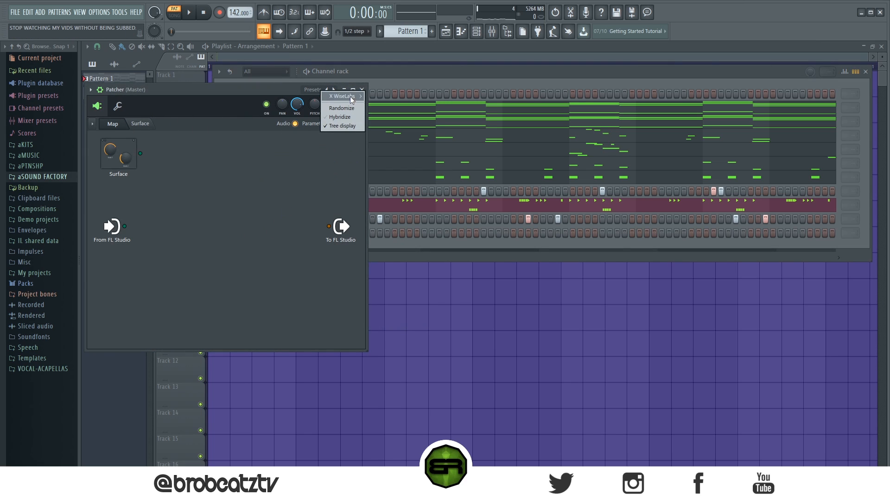
{"action": "mouse_move", "coordinate": [353, 95]}
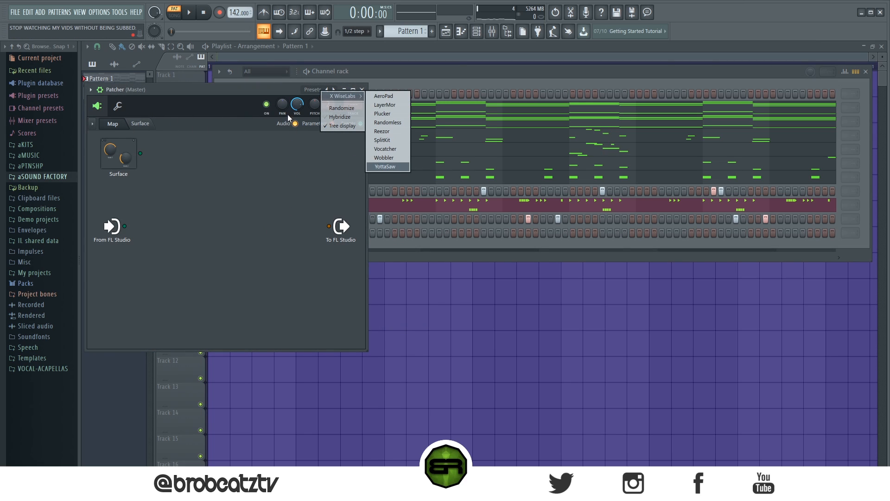
{"action": "left_click", "coordinate": [284, 90]}
{"action": "left_click", "coordinate": [362, 89]}
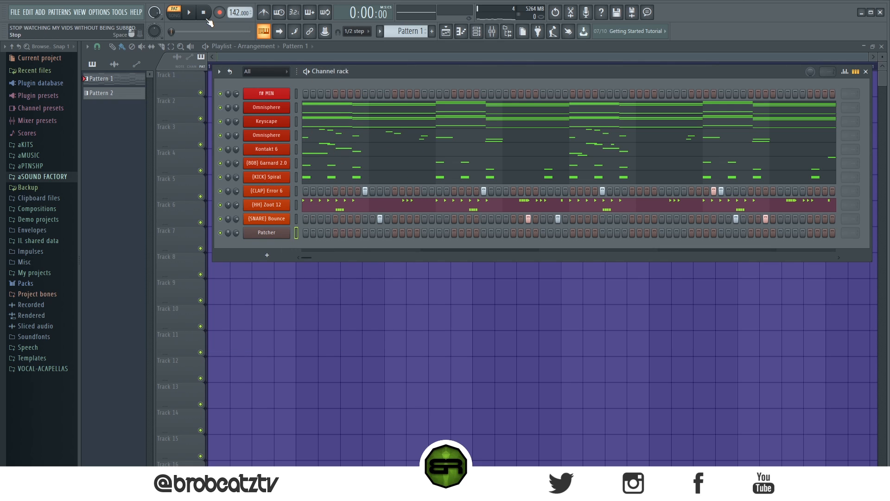
- Delete the Patcher channel from the channel rack
{"action": "right_click", "coordinate": [285, 237]}
{"action": "left_click", "coordinate": [325, 327]}
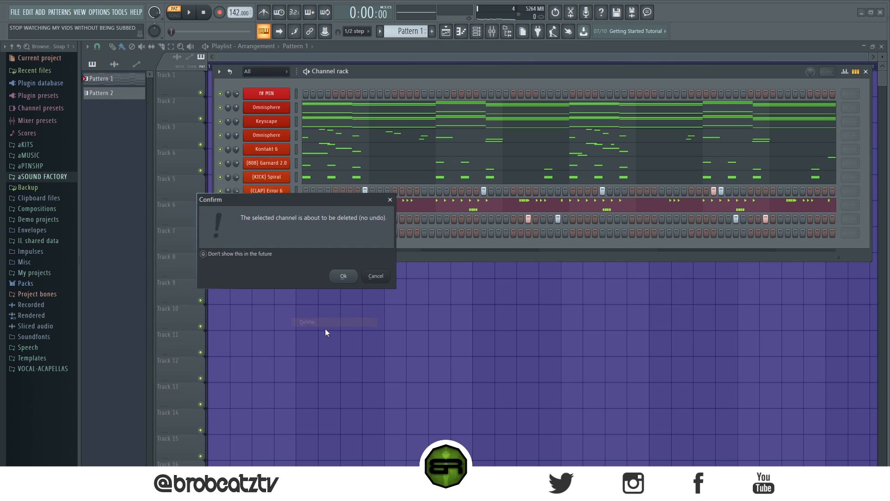
{"action": "left_click", "coordinate": [344, 277]}
- Play the full pattern while muting the Keyscape, Kontakt 6 and kick channels, and stop playback
{"action": "left_click_drag", "start_coordinate": [332, 77], "coordinate": [326, 79]}
{"action": "key", "text": "space"}
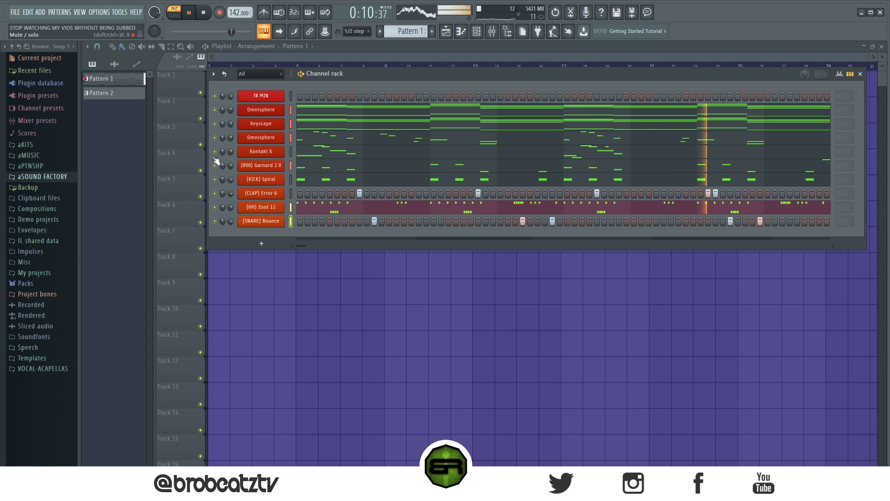
{"action": "left_click_drag", "start_coordinate": [216, 125], "coordinate": [215, 149]}
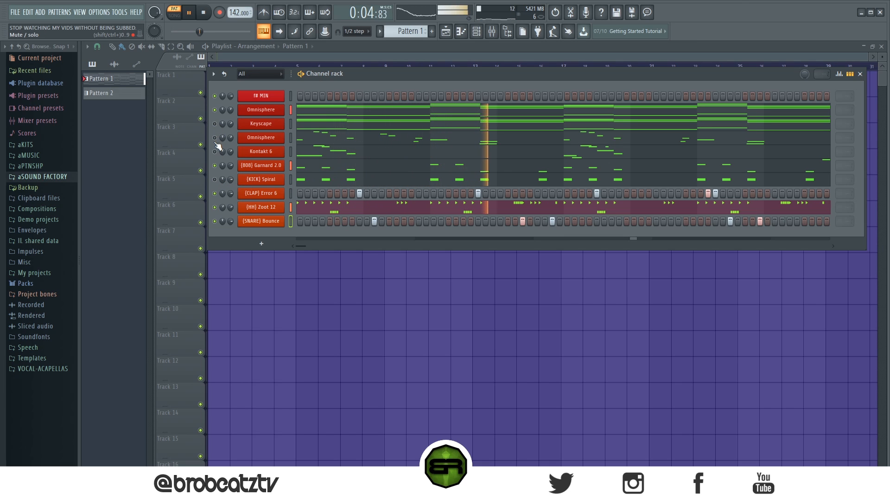
{"action": "left_click", "coordinate": [214, 179]}
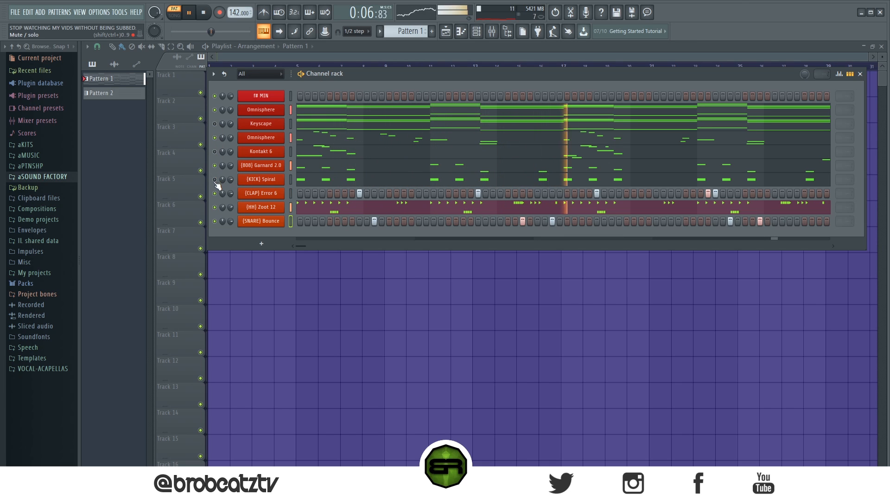
{"action": "left_click", "coordinate": [204, 13]}
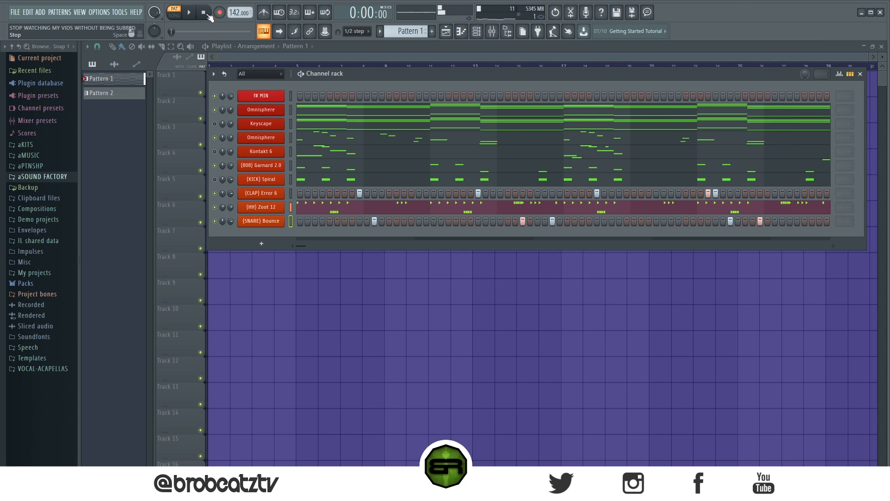